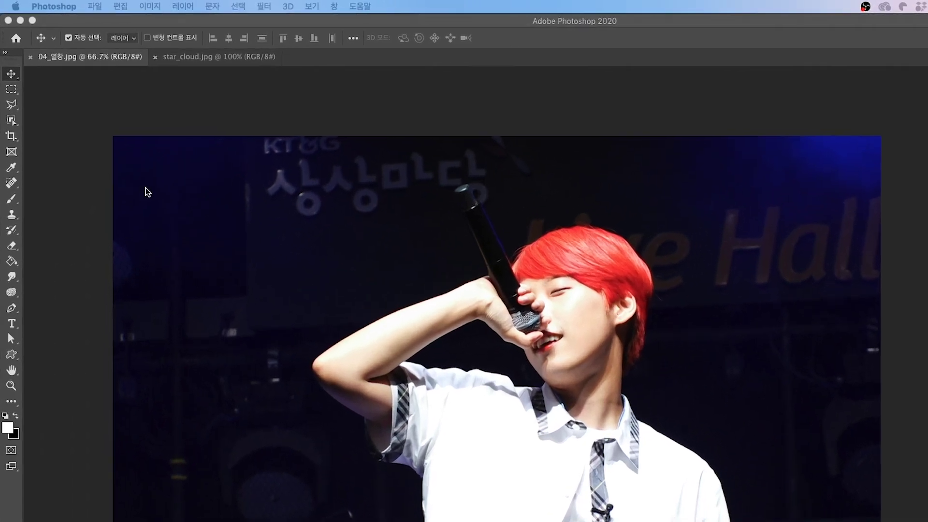
# - Select the singer with the Object Selection tool in lasso mode and subtract the background gap between the raised arm and shoulder
pyautogui.click(10, 97)
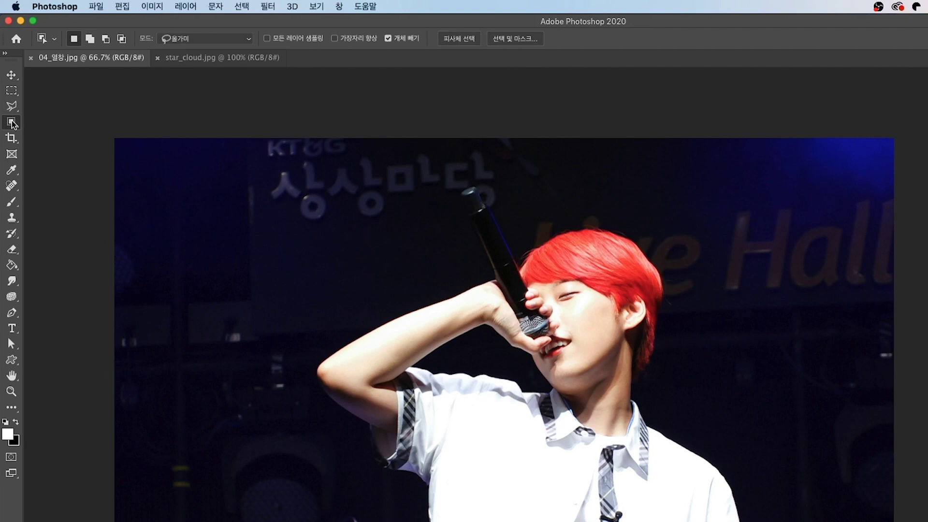
pyautogui.click(12, 124)
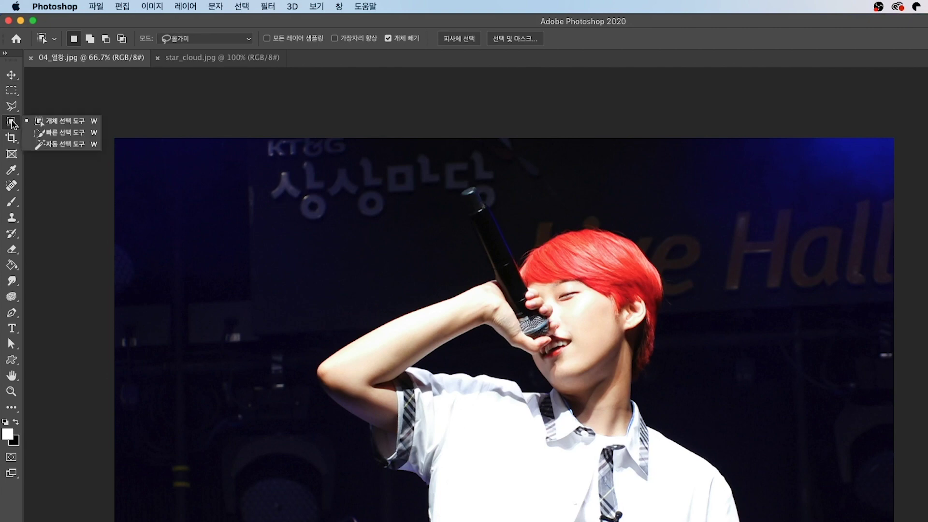
pyautogui.click(47, 123)
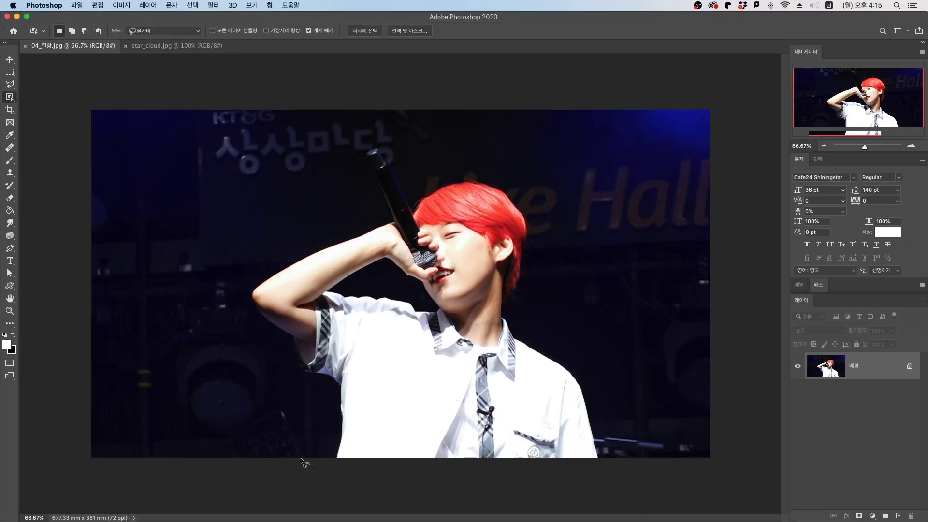
pyautogui.moveTo(305, 390)
pyautogui.mouseDown()
pyautogui.moveTo(231, 330)
pyautogui.moveTo(217, 277)
pyautogui.moveTo(330, 215)
pyautogui.moveTo(352, 148)
pyautogui.moveTo(365, 140)
pyautogui.moveTo(403, 159)
pyautogui.moveTo(494, 171)
pyautogui.moveTo(539, 197)
pyautogui.moveTo(551, 241)
pyautogui.moveTo(534, 312)
pyautogui.moveTo(541, 331)
pyautogui.moveTo(581, 350)
pyautogui.moveTo(620, 465)
pyautogui.mouseUp()
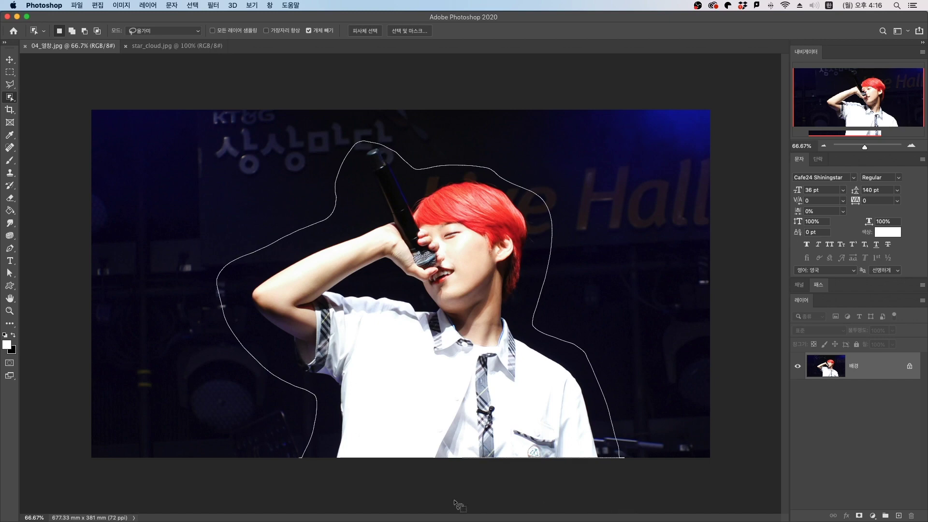
pyautogui.moveTo(345, 479); pyautogui.dragTo(341, 477)
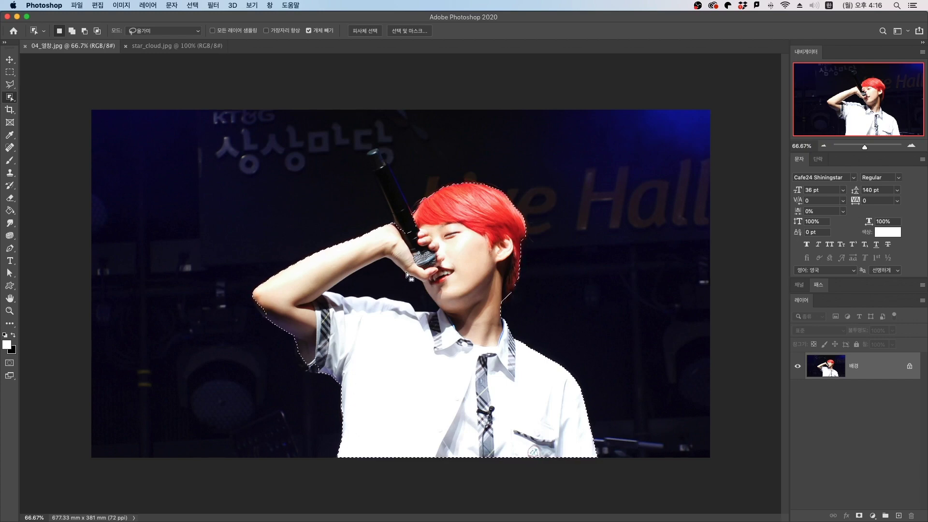
pyautogui.press('alt')
pyautogui.moveTo(389, 250)
pyautogui.mouseDown()
pyautogui.moveTo(344, 268)
pyautogui.moveTo(321, 297)
pyautogui.moveTo(399, 325)
pyautogui.moveTo(432, 322)
pyautogui.moveTo(429, 292)
pyautogui.mouseUp()
# - Add the missed sliver at the top of the sleeve, beside the raised arm, to the selection with the Polygonal Lasso
pyautogui.click(9, 85)
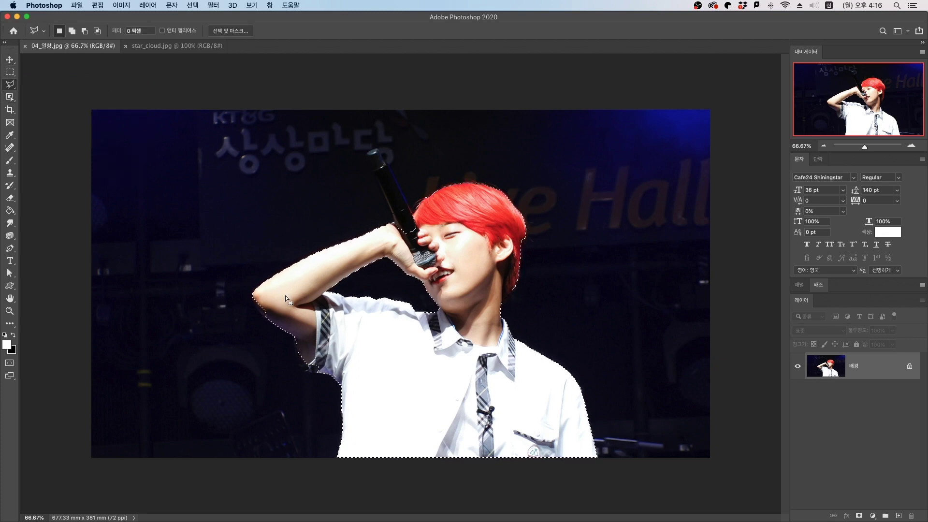
pyautogui.press('super+equal')
pyautogui.press('super+equal')
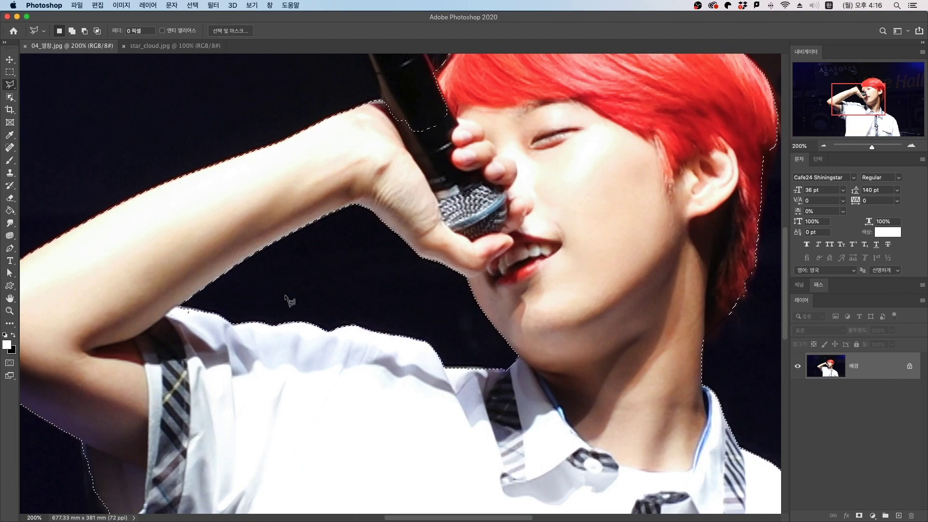
pyautogui.moveTo(166, 338); pyautogui.dragTo(386, 210)
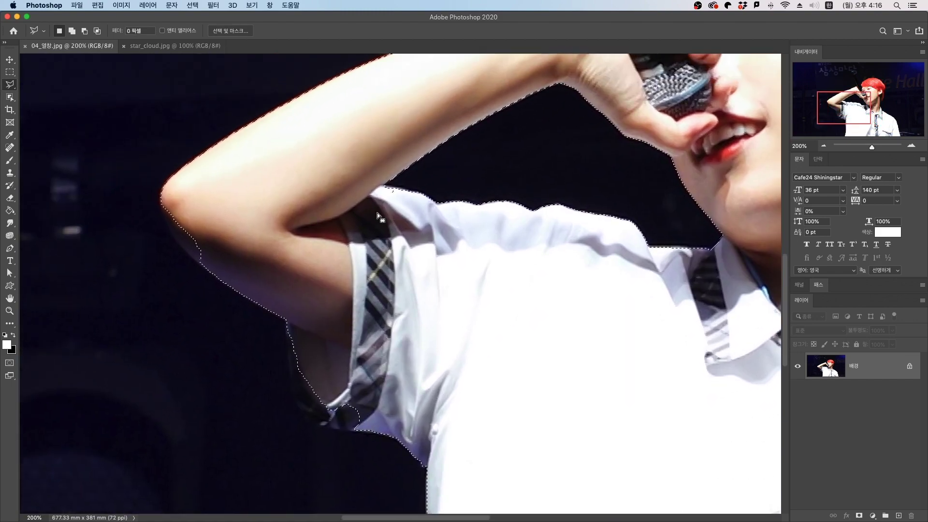
pyautogui.press('shift')
pyautogui.moveTo(387, 191); pyautogui.dragTo(386, 188)
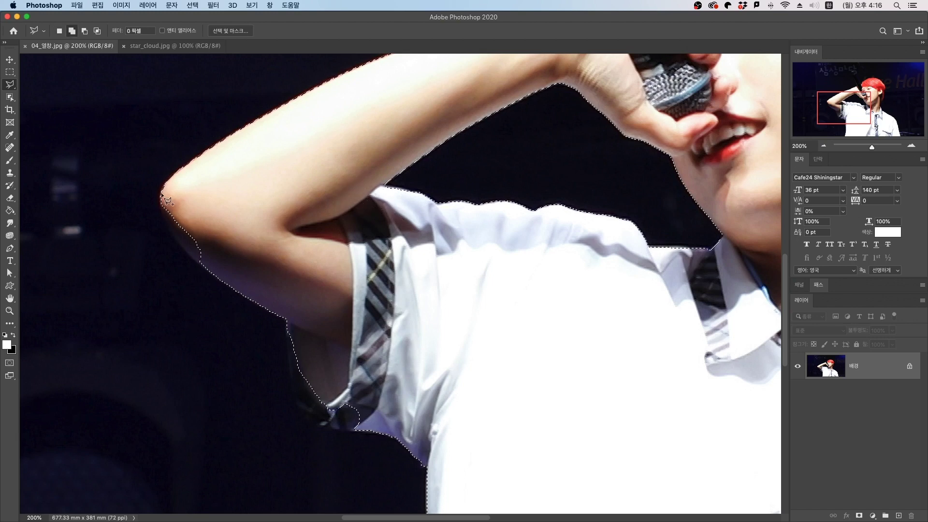
# - Add the missed edges of the elbow and the lower sleeve cuff to the selection
pyautogui.press('shift')
pyautogui.moveTo(160, 192)
pyautogui.mouseDown()
pyautogui.moveTo(162, 215)
pyautogui.moveTo(195, 259)
pyautogui.moveTo(222, 208)
pyautogui.moveTo(201, 187)
pyautogui.mouseUp()
pyautogui.moveTo(327, 327)
pyautogui.mouseDown()
pyautogui.moveTo(284, 255)
pyautogui.moveTo(246, 247)
pyautogui.moveTo(247, 300)
pyautogui.moveTo(265, 345)
pyautogui.moveTo(320, 362)
pyautogui.moveTo(358, 250)
pyautogui.mouseUp()
pyautogui.press('shift')
pyautogui.moveTo(476, 313)
pyautogui.mouseDown()
pyautogui.moveTo(412, 163)
pyautogui.moveTo(408, 102)
pyautogui.moveTo(386, 209)
pyautogui.mouseUp()
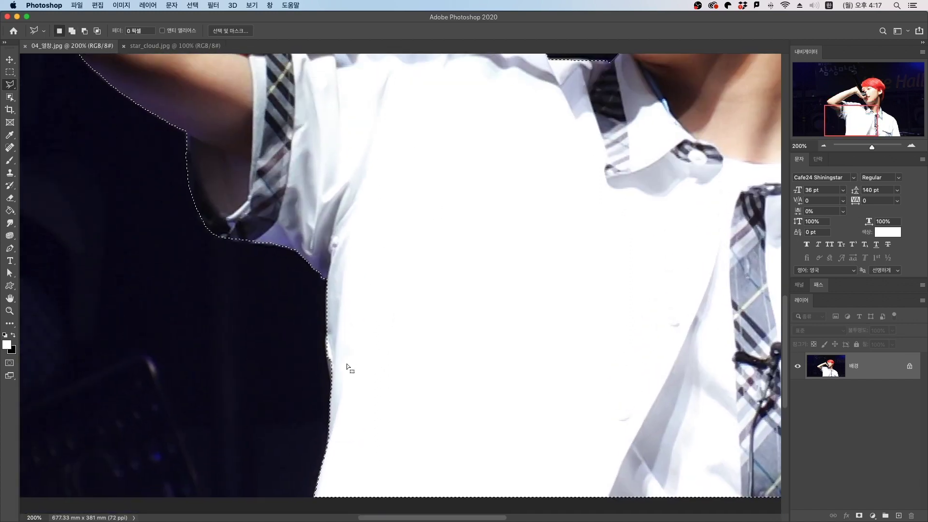
# - Add the missed edge along the lower side of the shirt, below the sleeve, to the selection
pyautogui.keyDown('shift'); pyautogui.click(329, 344); pyautogui.keyUp('shift')
pyautogui.click(335, 437)
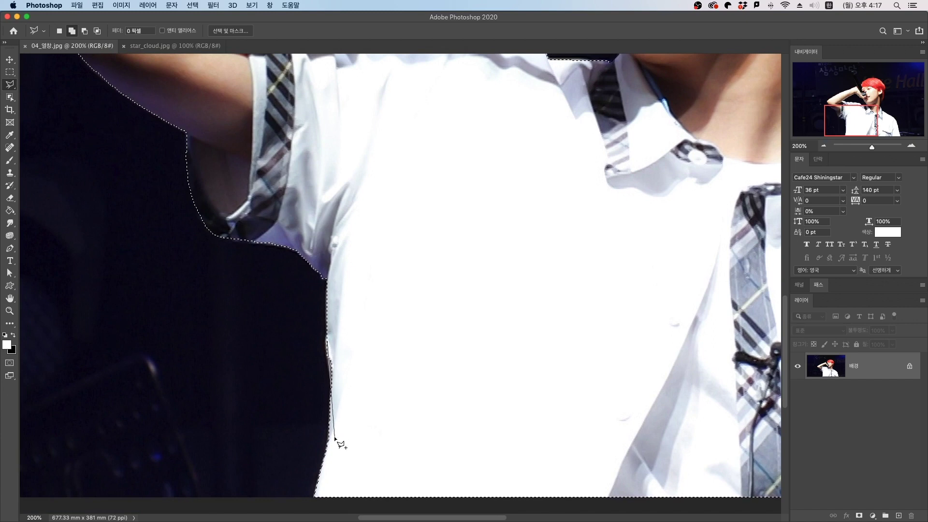
pyautogui.doubleClick(370, 377)
# - Subtract the background fringe outside the hair from the selection, tracing from the microphone over the top of the head
pyautogui.moveTo(316, 105); pyautogui.dragTo(348, 331)
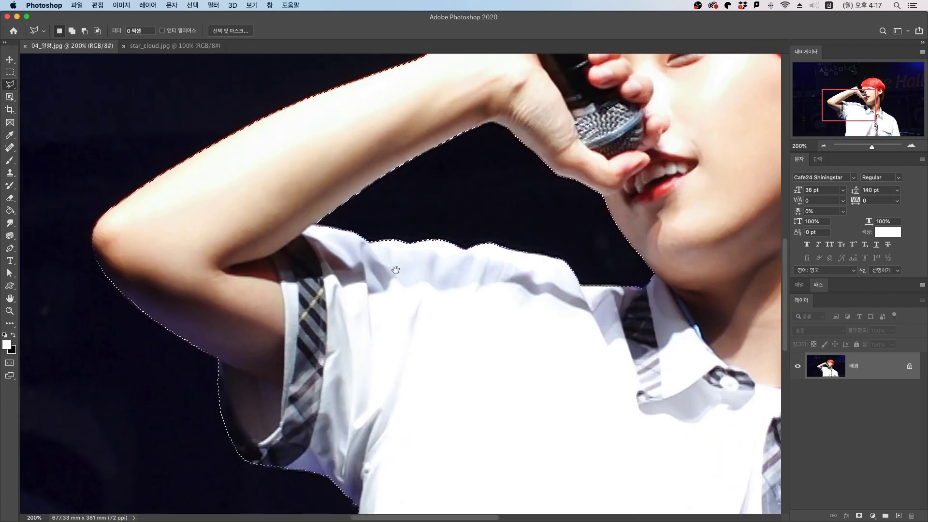
pyautogui.moveTo(395, 270); pyautogui.dragTo(321, 338)
pyautogui.moveTo(392, 215); pyautogui.dragTo(262, 339)
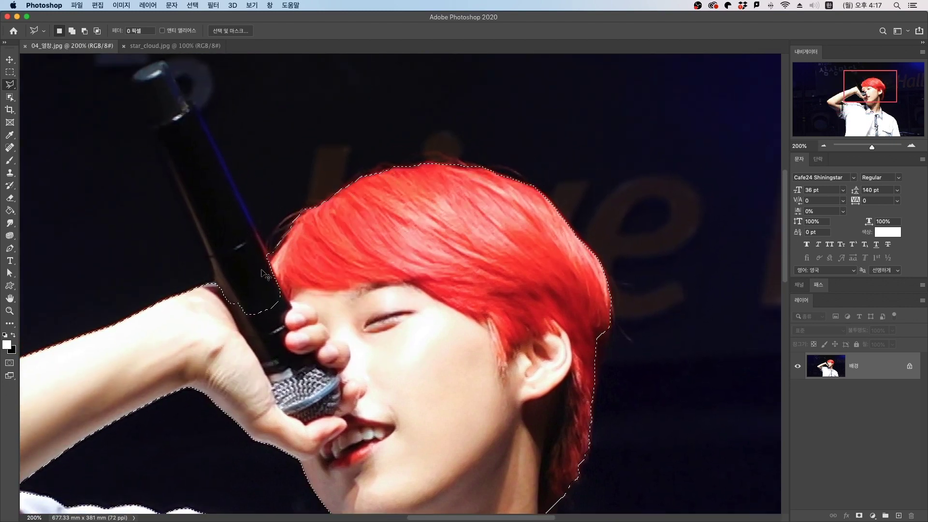
pyautogui.press('alt')
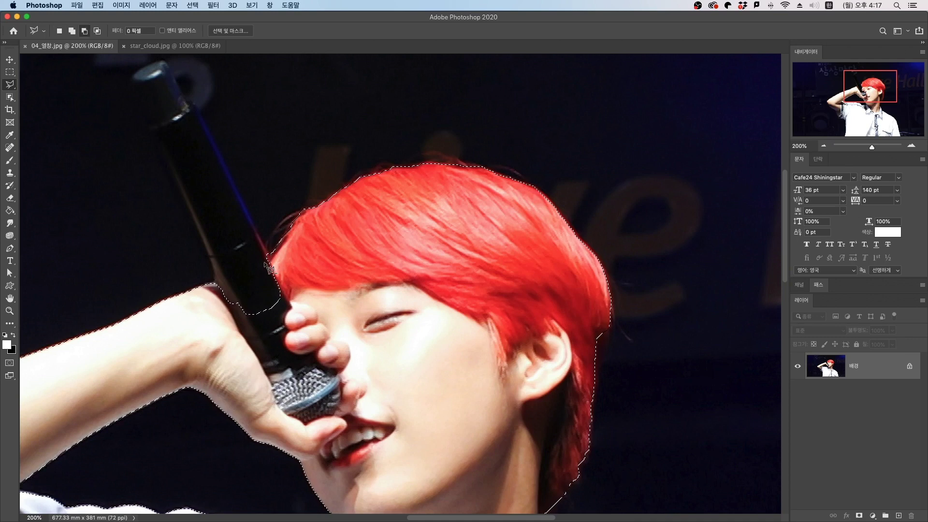
pyautogui.click(267, 266)
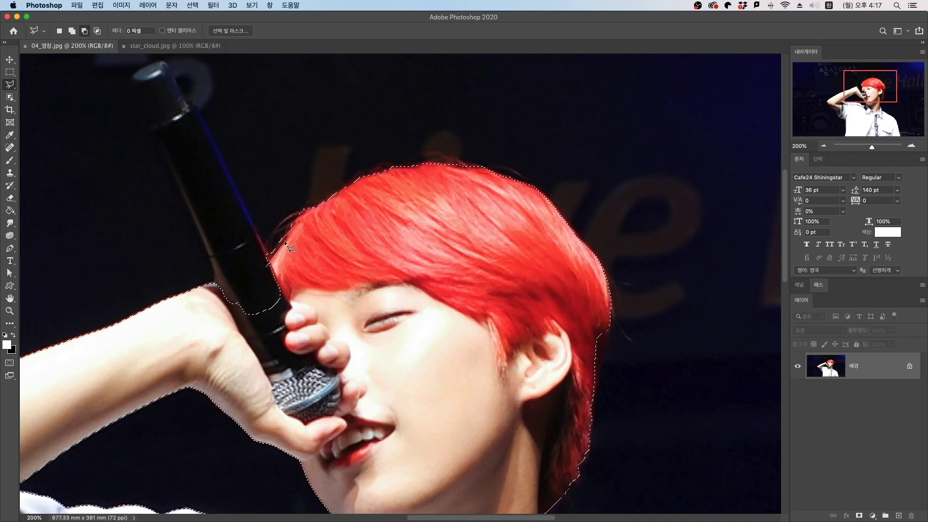
pyautogui.click(318, 206)
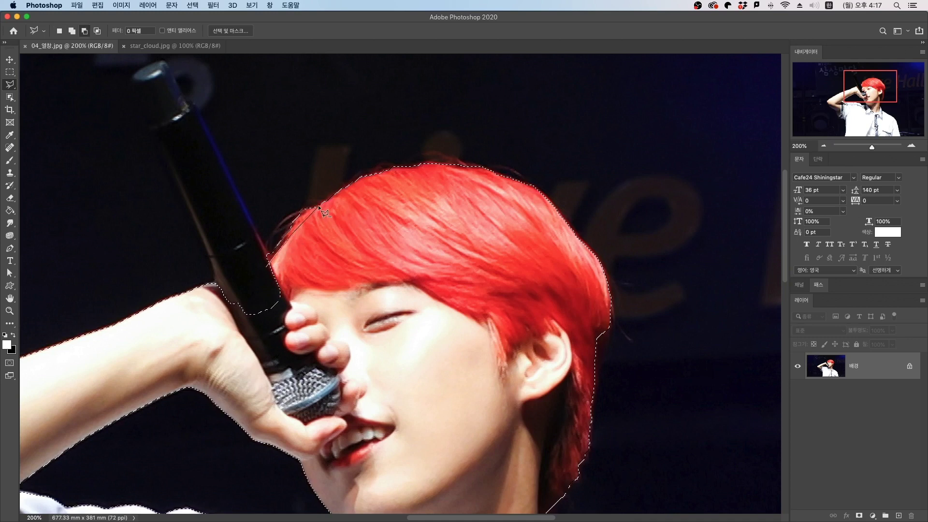
pyautogui.click(391, 168)
pyautogui.click(428, 164)
pyautogui.click(487, 169)
pyautogui.click(534, 190)
pyautogui.click(487, 88)
pyautogui.doubleClick(300, 129)
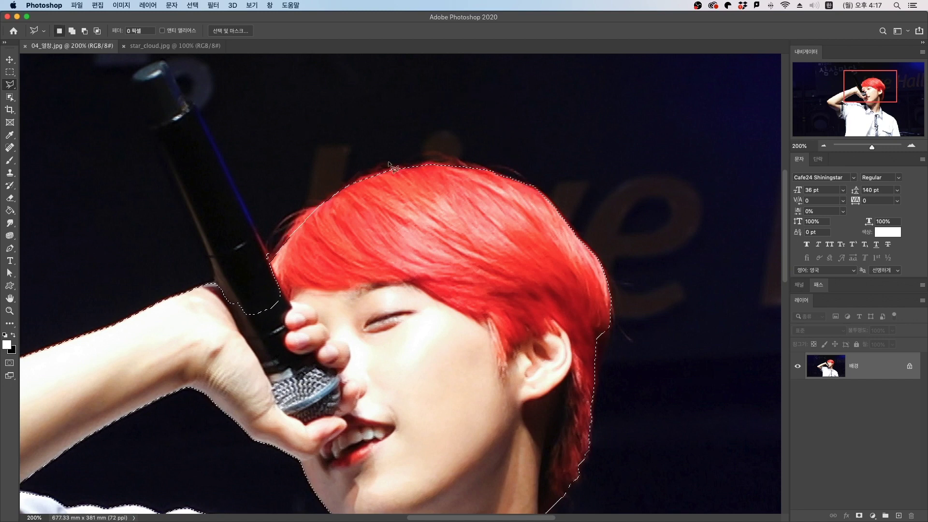
# - Add the missed hair along the back of the crown to the selection
pyautogui.click(526, 187)
pyautogui.click(477, 170)
pyautogui.click(459, 185)
pyautogui.doubleClick(502, 199)
# - Add the whole microphone to the selection by tracing its outline from the wrist around the tip and down to the fingers
pyautogui.scroll(1, 325, 295)
pyautogui.scroll(-5, 335, 301)
pyautogui.scroll(7, 334, 302)
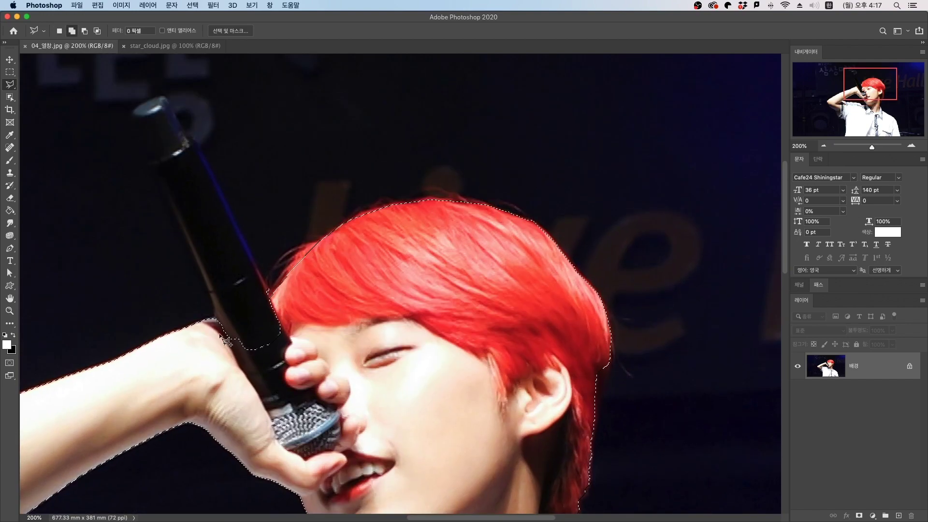
pyautogui.press('shift')
pyautogui.click(215, 320)
pyautogui.click(146, 161)
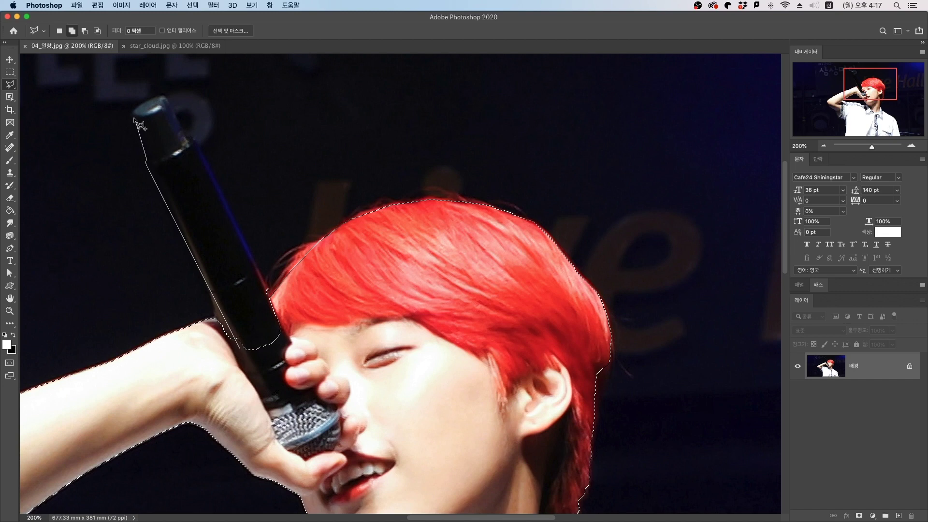
pyautogui.click(152, 99)
pyautogui.click(182, 136)
pyautogui.click(193, 138)
pyautogui.click(268, 290)
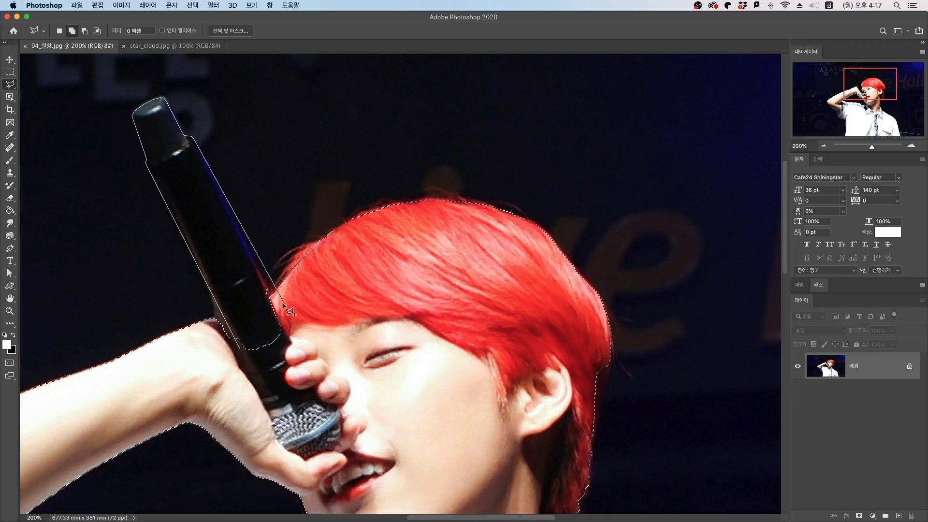
pyautogui.click(292, 335)
pyautogui.click(239, 335)
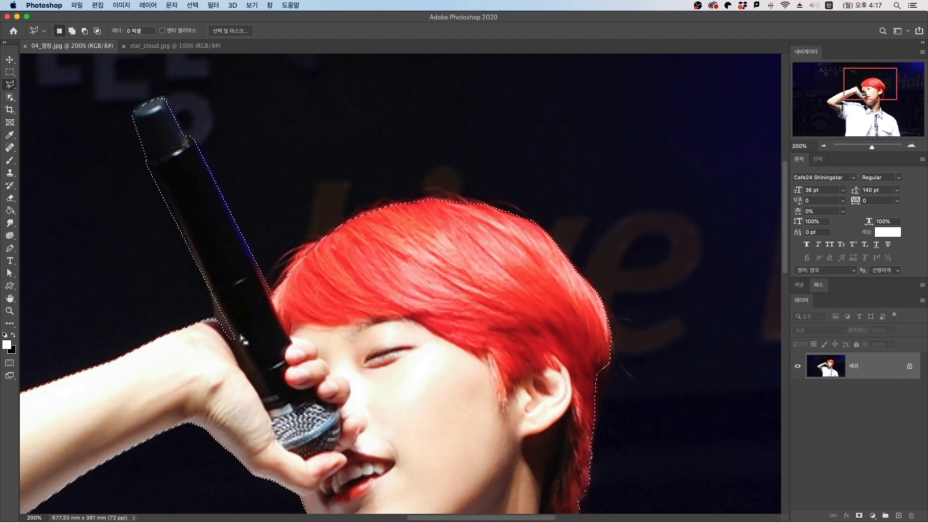
# - Clean up the selection where the wrist meets the microphone and subtract the excess along the edge of the microphone's end cap
pyautogui.press('shift')
pyautogui.doubleClick(206, 320)
pyautogui.press('alt')
pyautogui.click(129, 114)
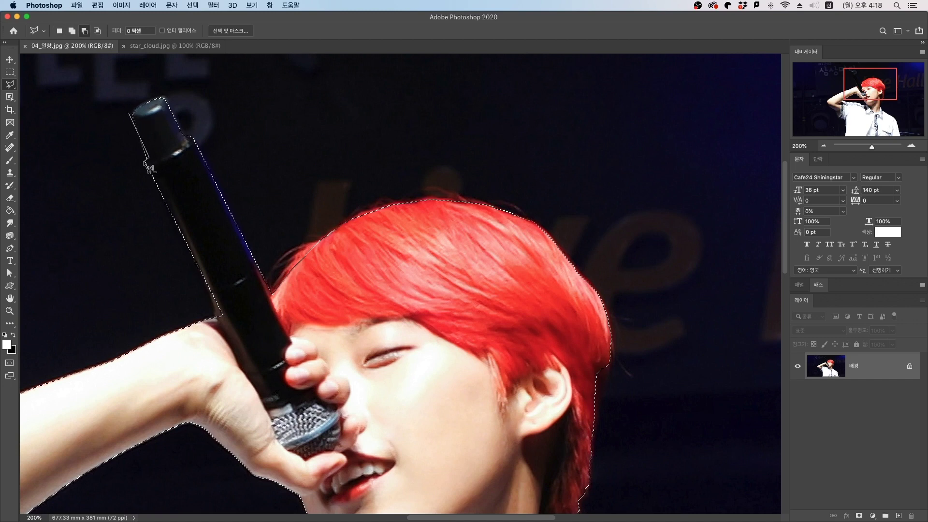
pyautogui.click(145, 165)
pyautogui.doubleClick(154, 160)
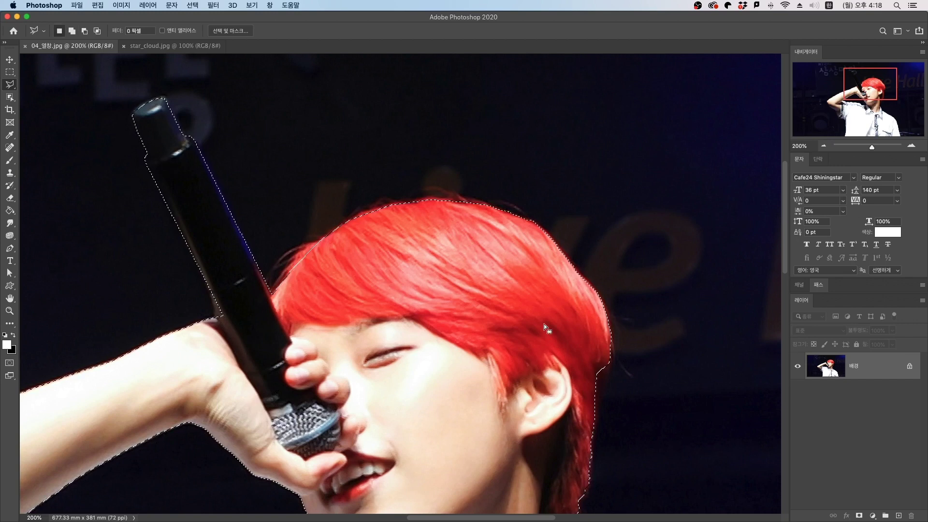
# - Turn the selection into a layer mask that hides the background around the singer
pyautogui.scroll(-10, 544, 324)
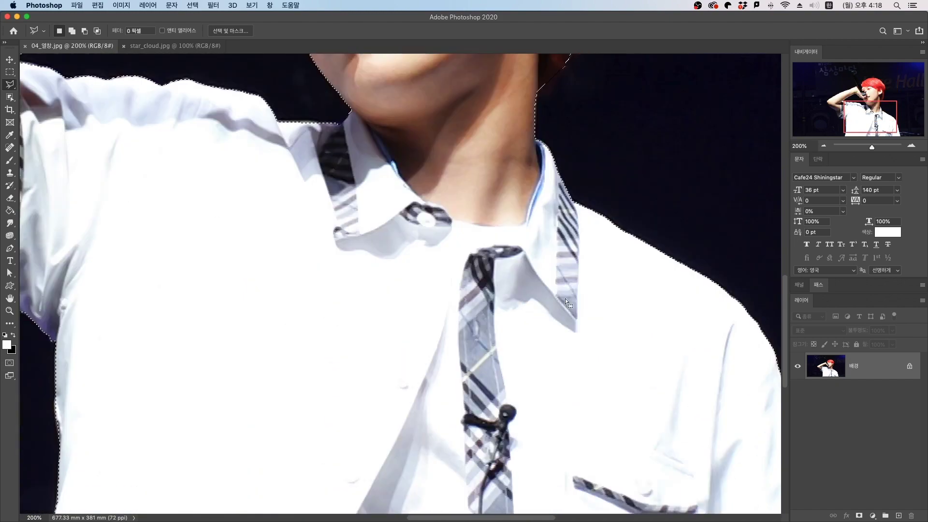
pyautogui.scroll(5, 565, 301)
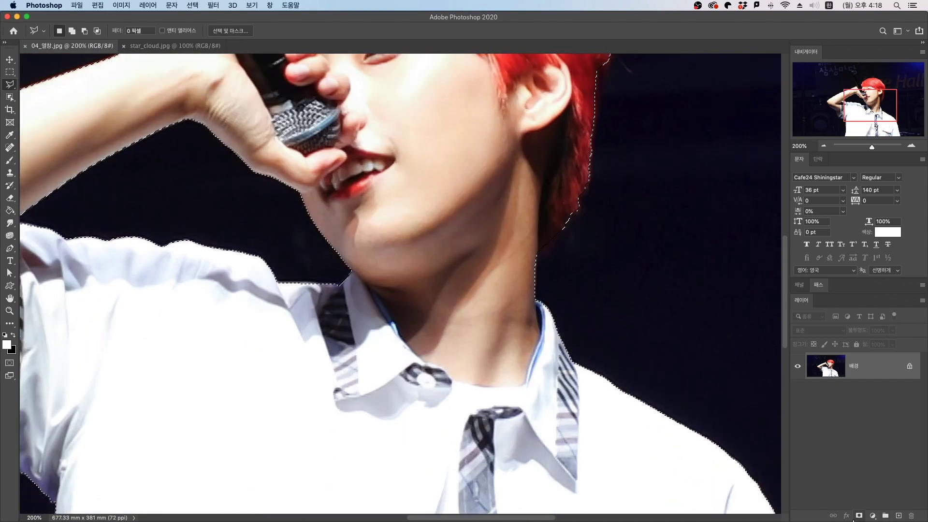
pyautogui.click(859, 515)
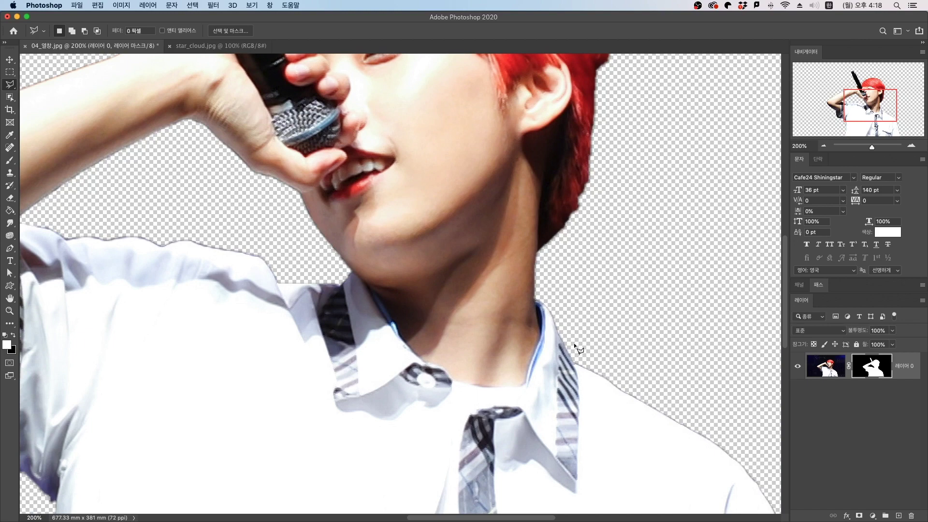
pyautogui.press('super+0')
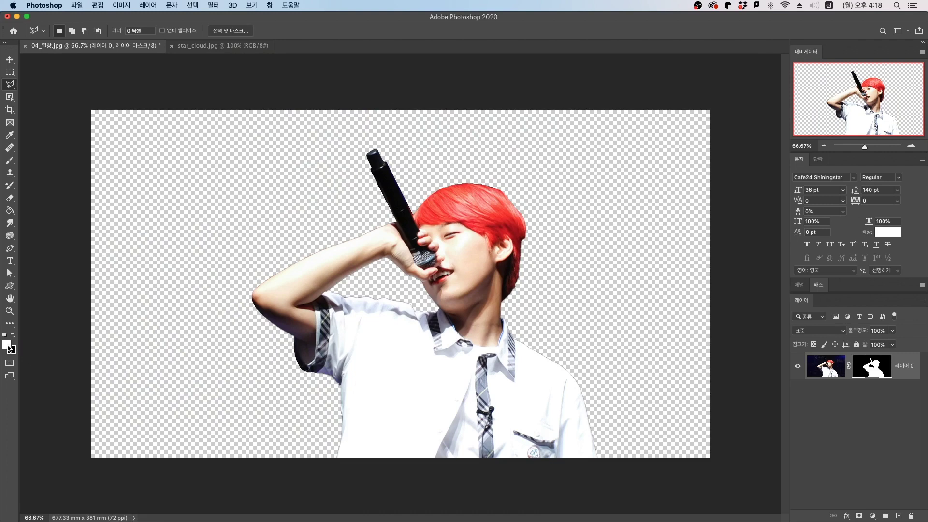
# - Paint white on the layer mask with the Brush tool along the microphone, from its tip down to the hand
pyautogui.click(11, 161)
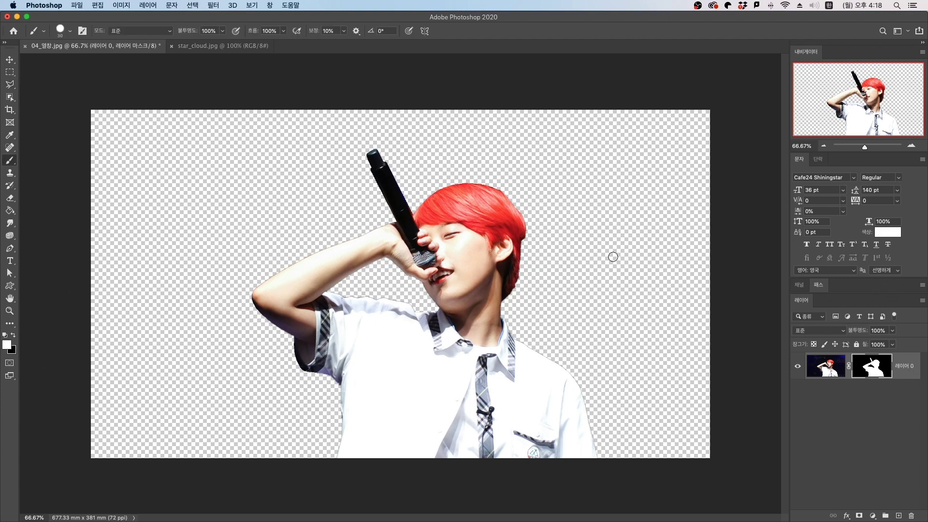
pyautogui.press('super+plus')
pyautogui.press('super+plus')
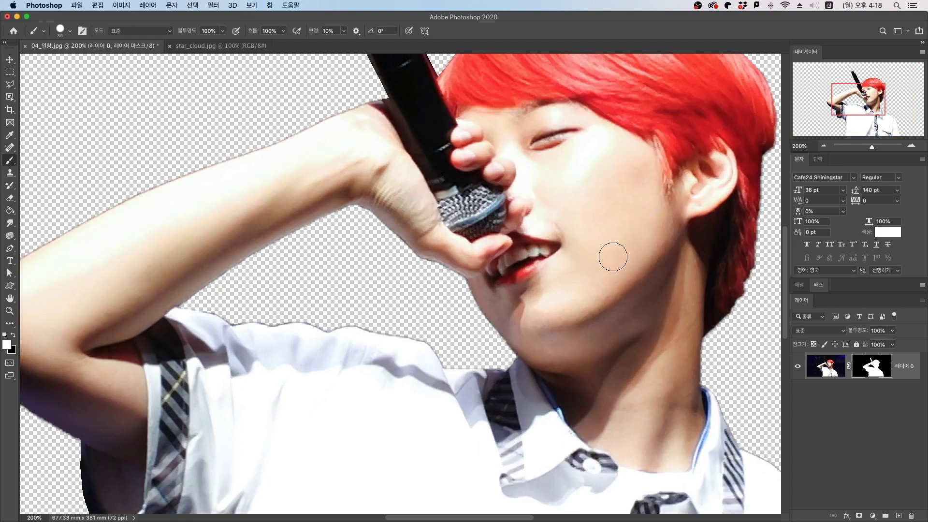
pyautogui.moveTo(613, 257)
pyautogui.mouseDown()
pyautogui.moveTo(496, 264)
pyautogui.moveTo(499, 453)
pyautogui.mouseUp()
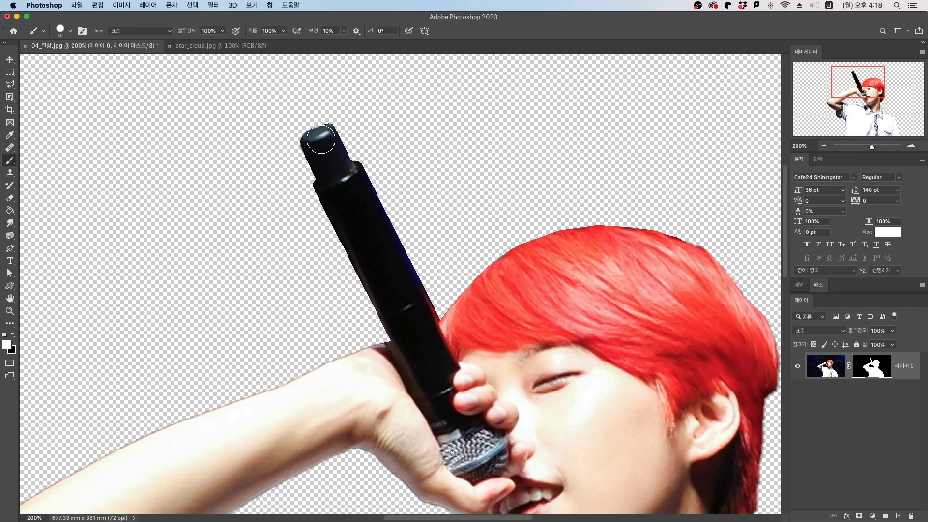
pyautogui.moveTo(321, 140); pyautogui.dragTo(323, 136)
pyautogui.keyDown('shift'); pyautogui.click(404, 341); pyautogui.keyUp('shift')
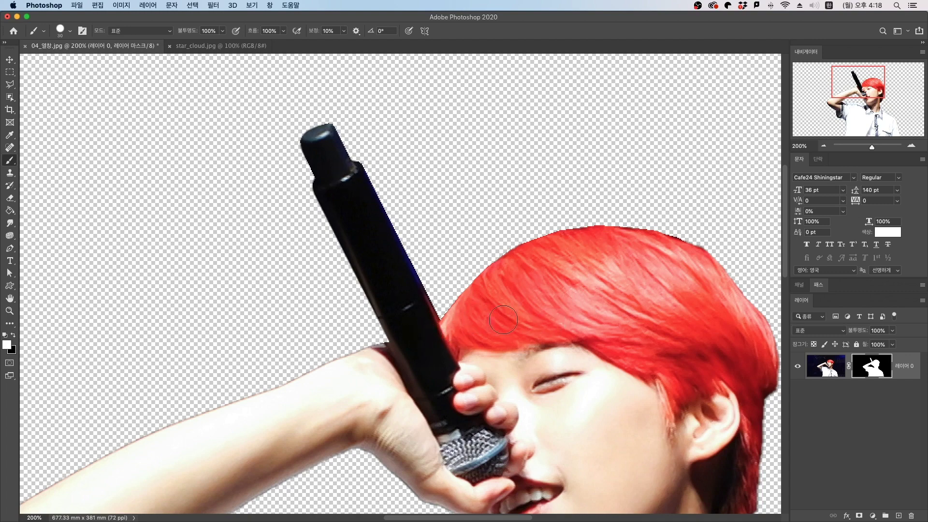
pyautogui.press('super+minus')
pyautogui.press('super+minus')
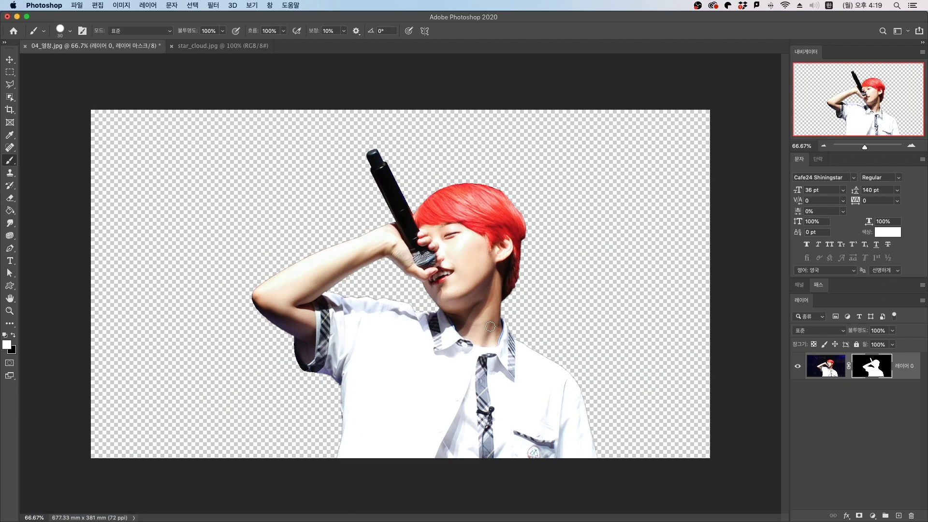
# - Create a new 984 x 474 px RGB document at 72 ppi with a transparent background
pyautogui.click(77, 6)
pyautogui.click(81, 18)
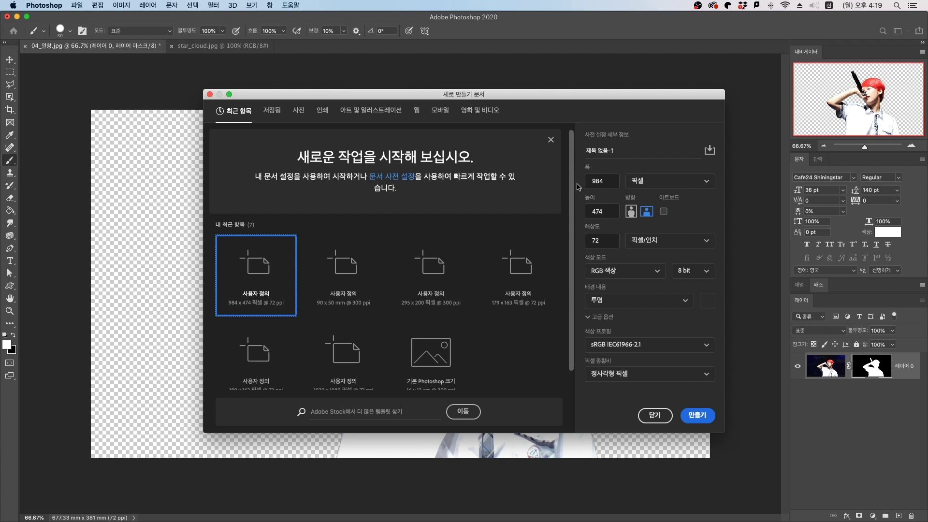
pyautogui.click(701, 415)
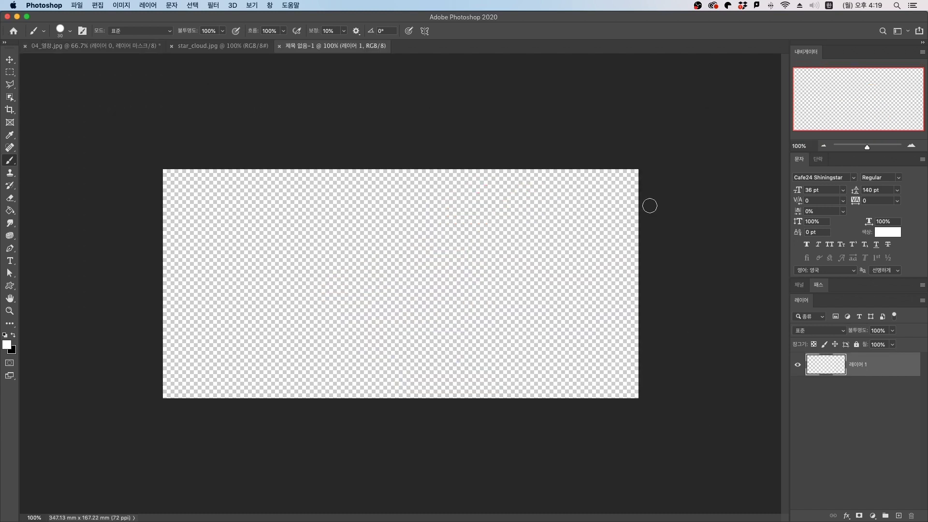
# - Bring the masked singer layer from 04_열창.jpg into the new document and convert it to a smart object
pyautogui.click(10, 61)
pyautogui.click(70, 47)
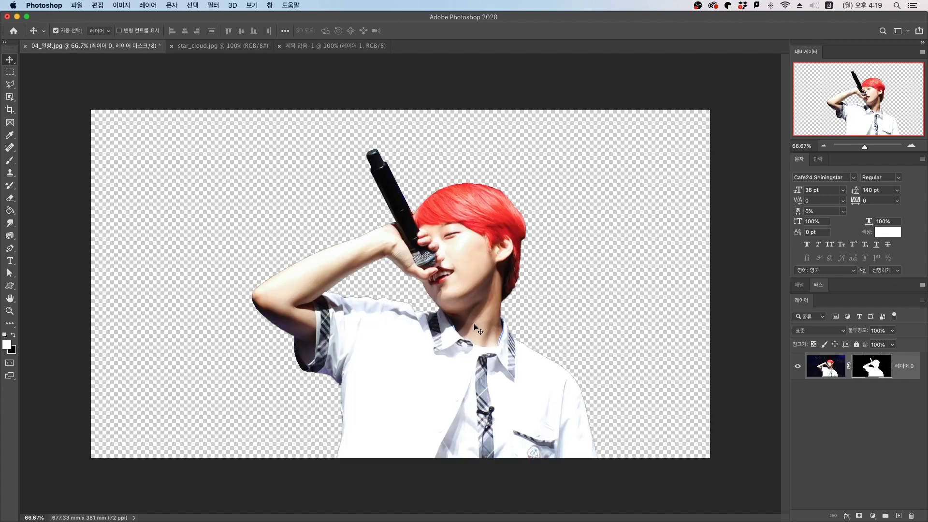
pyautogui.moveTo(476, 329); pyautogui.dragTo(492, 315)
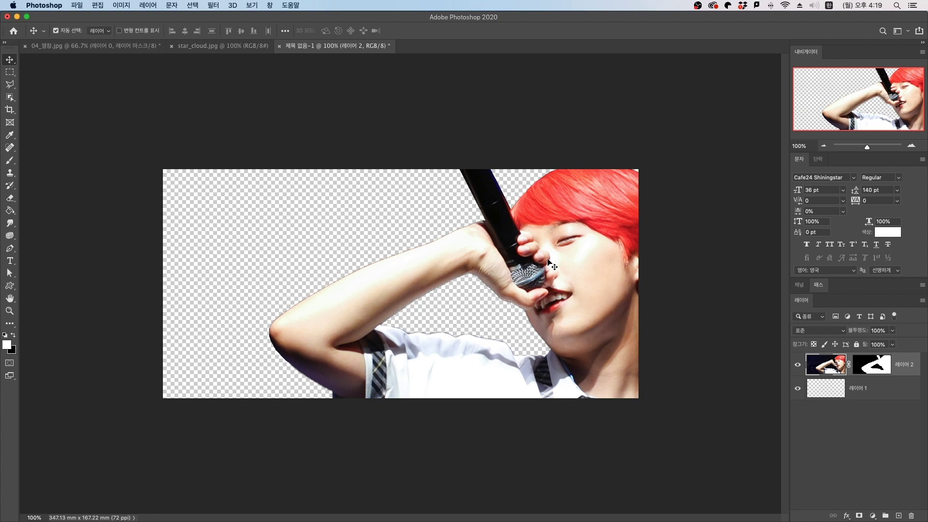
pyautogui.rightClick(901, 365)
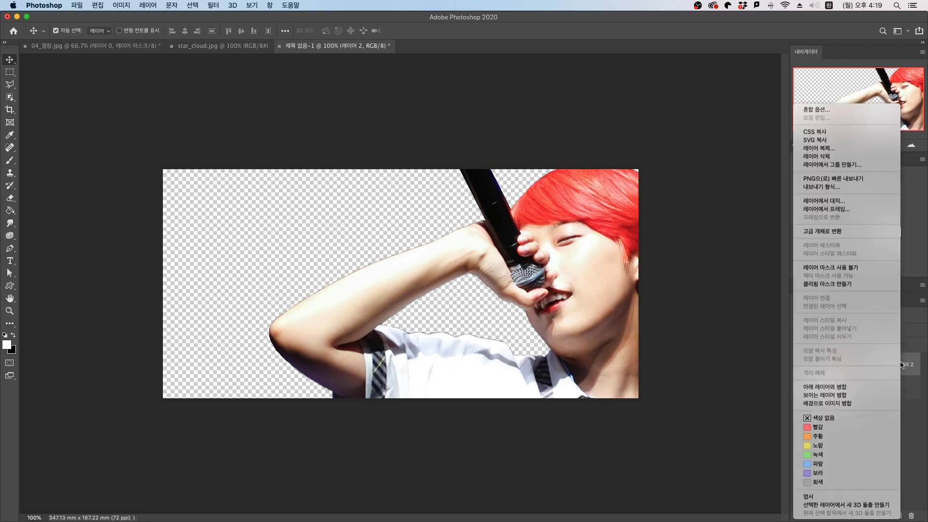
pyautogui.click(835, 231)
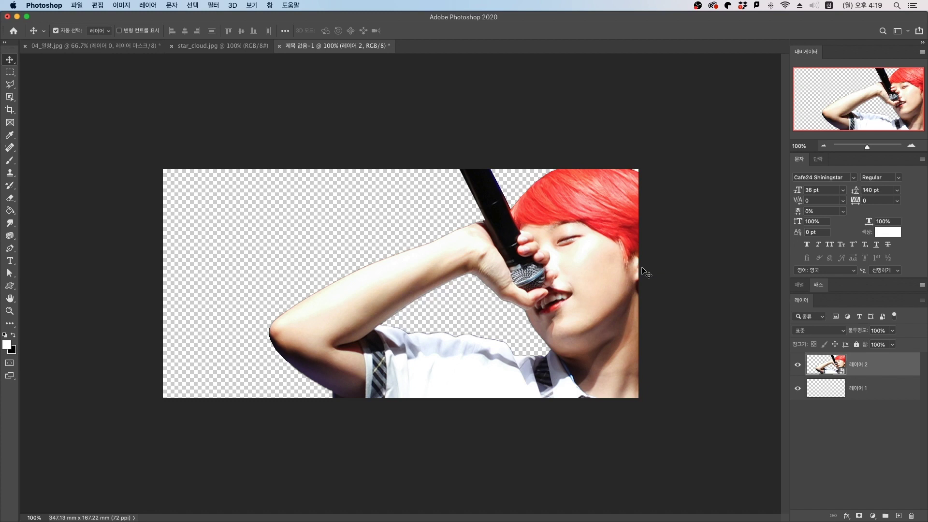
# - Scale the singer proportionally to about 55% and position him along the canvas's right edge with the microphone running off the top
pyautogui.press('super')
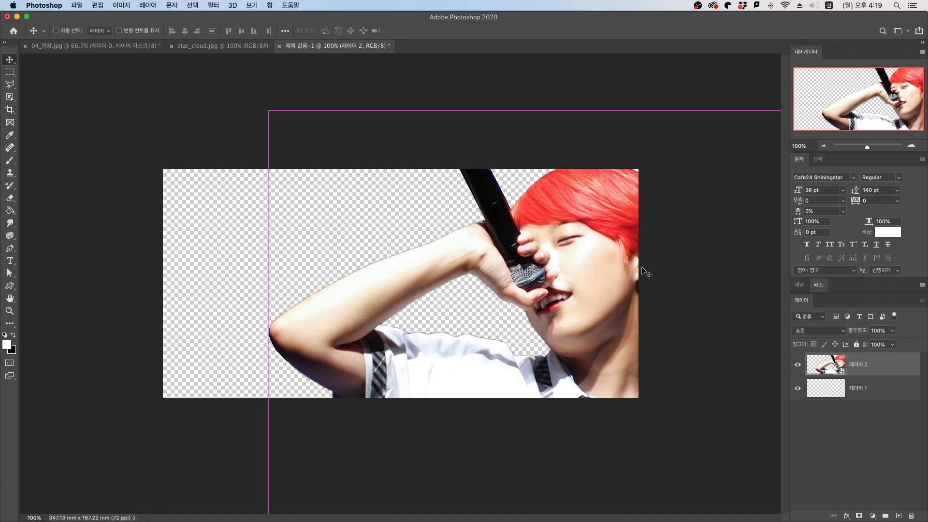
pyautogui.press('super+t')
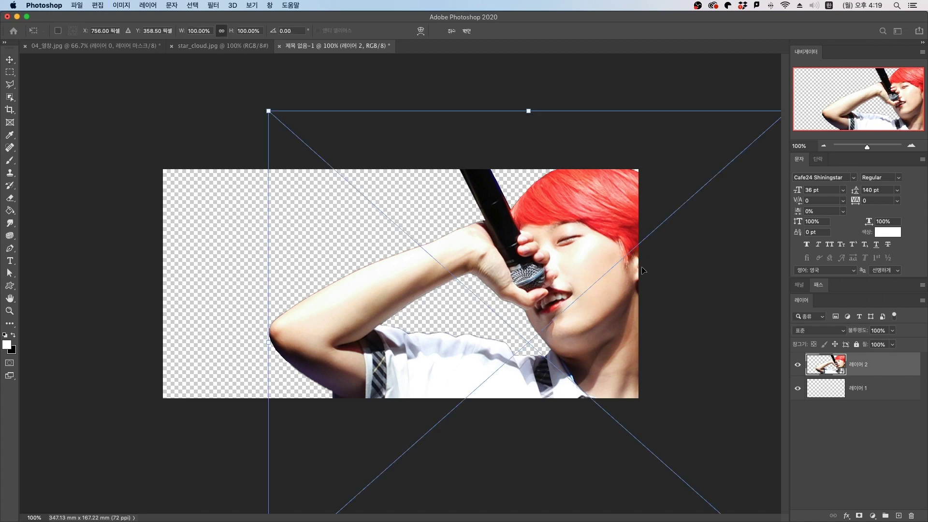
pyautogui.moveTo(269, 111); pyautogui.dragTo(466, 286)
pyautogui.moveTo(610, 348); pyautogui.dragTo(501, 194)
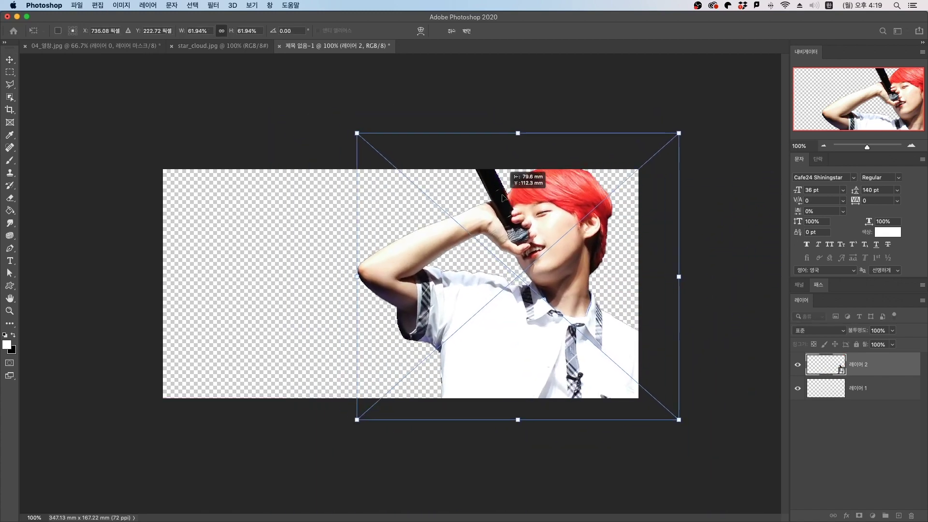
pyautogui.moveTo(358, 133); pyautogui.dragTo(408, 178)
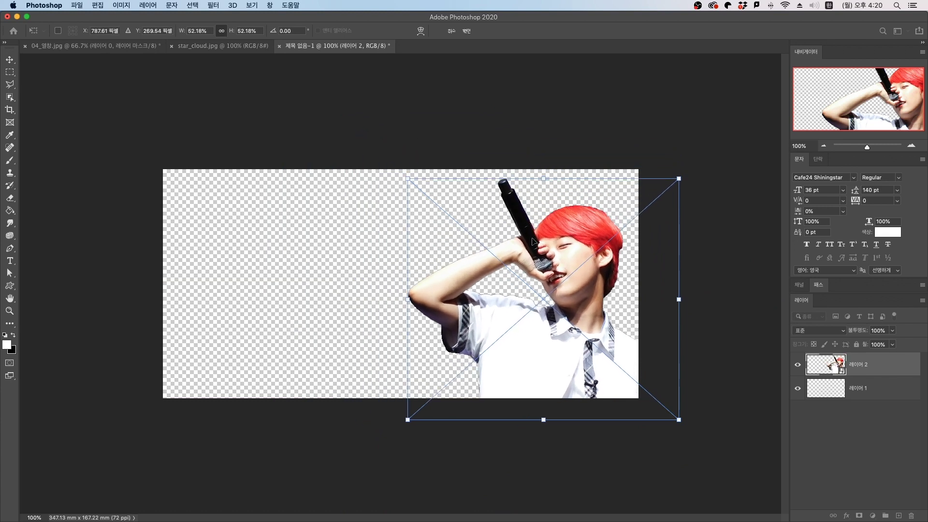
pyautogui.moveTo(526, 232); pyautogui.dragTo(526, 216)
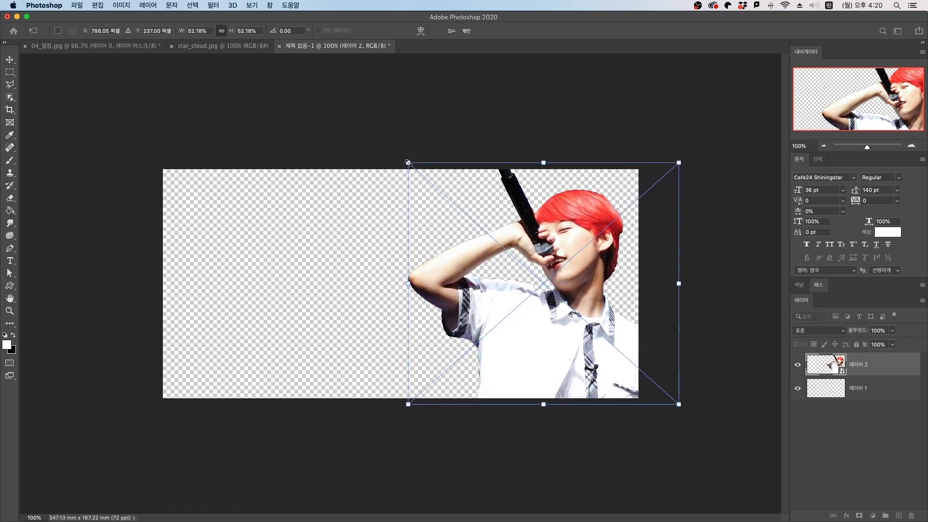
pyautogui.moveTo(408, 163); pyautogui.dragTo(395, 153)
pyautogui.moveTo(467, 193); pyautogui.dragTo(472, 193)
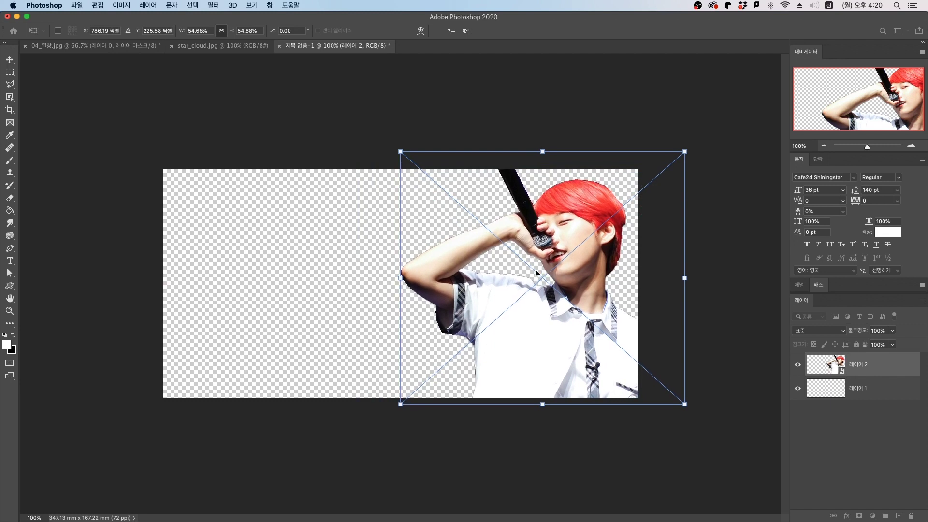
pyautogui.doubleClick(570, 240)
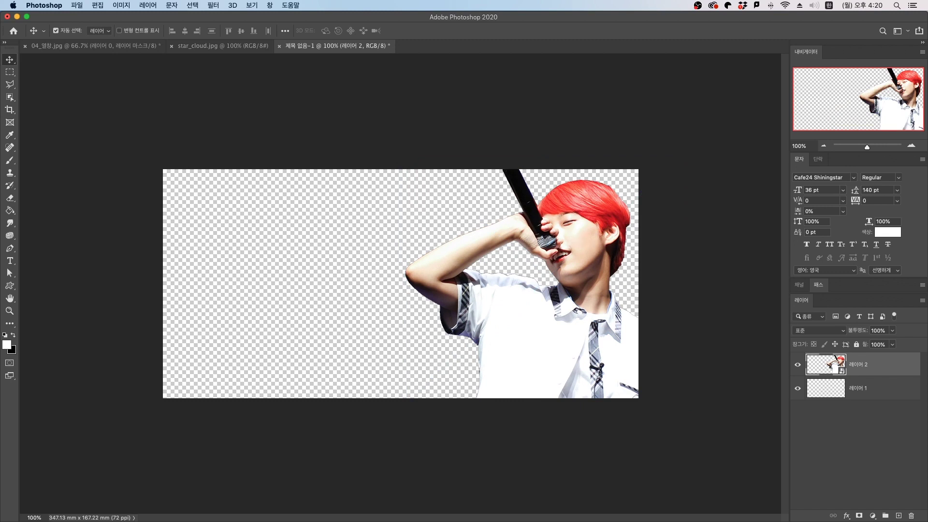
# - Fill the empty layer beneath the singer with white using the Paint Bucket
pyautogui.click(854, 395)
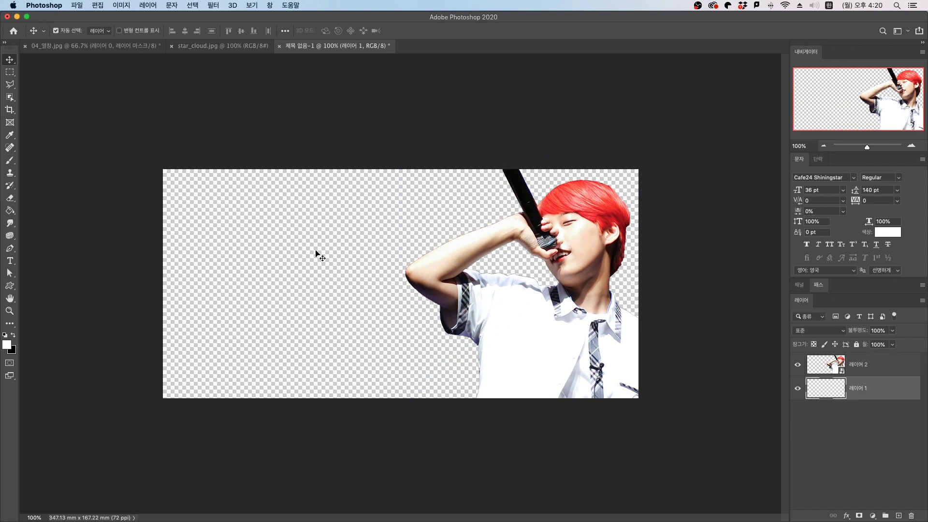
pyautogui.click(9, 211)
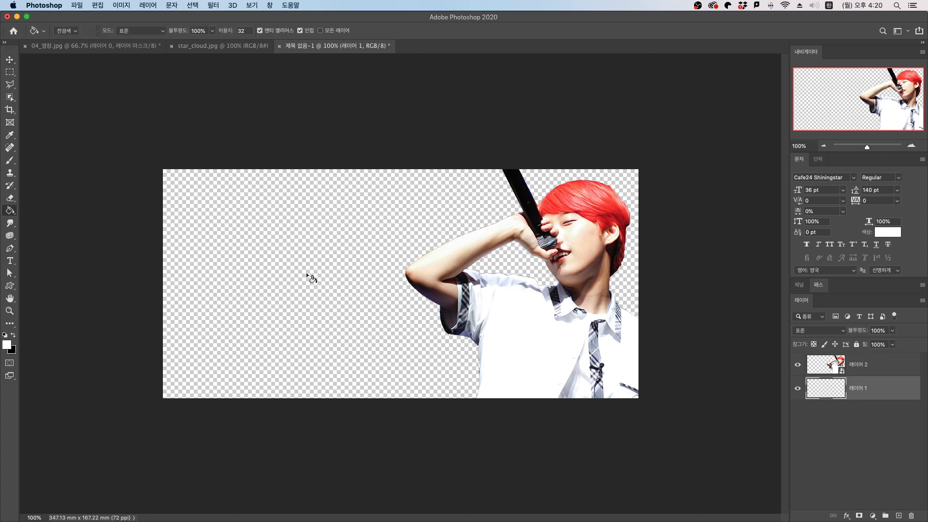
pyautogui.click(362, 281)
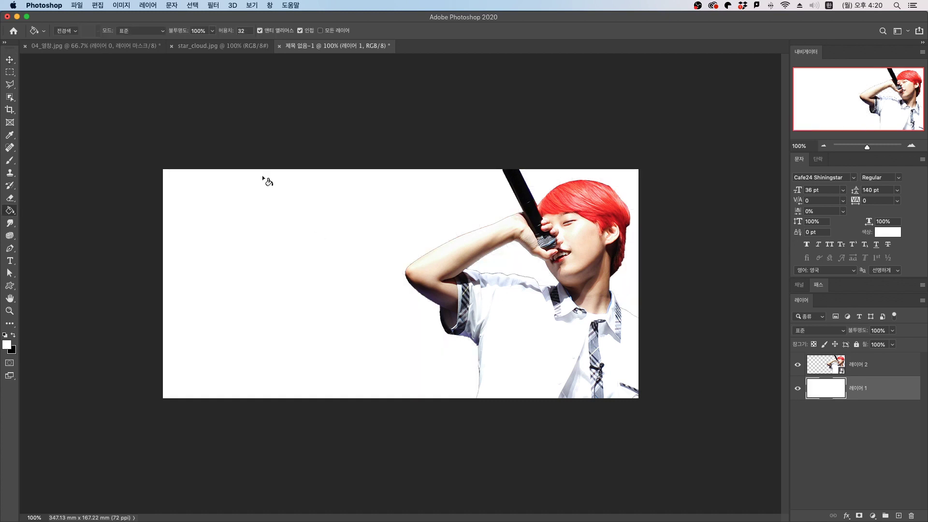
pyautogui.click(9, 59)
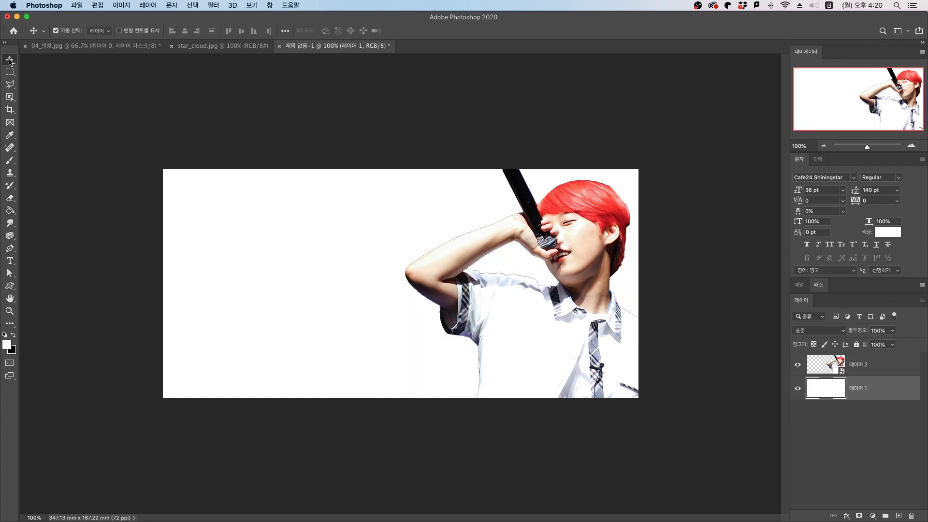
# - Add a Gradient Overlay to the white background layer with the pastel preset 파스텔_06 at an angle of -58°
pyautogui.click(844, 515)
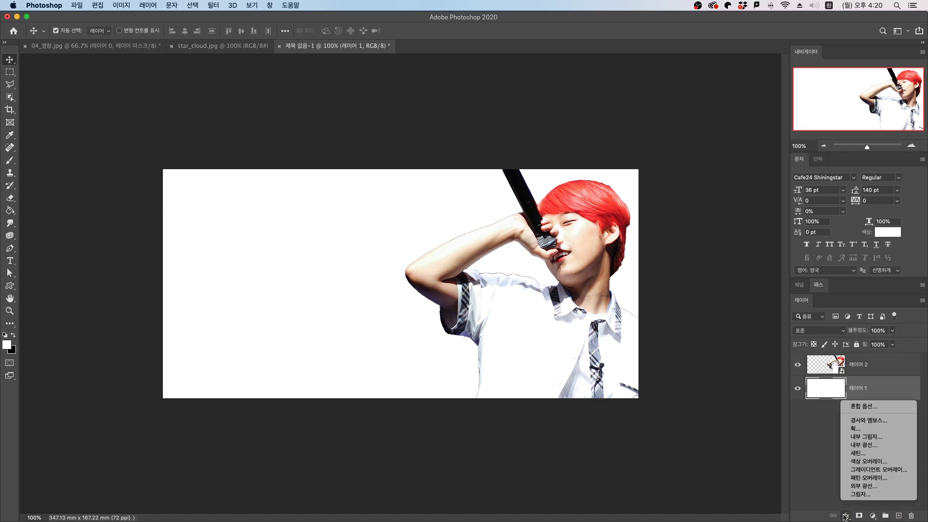
pyautogui.click(852, 469)
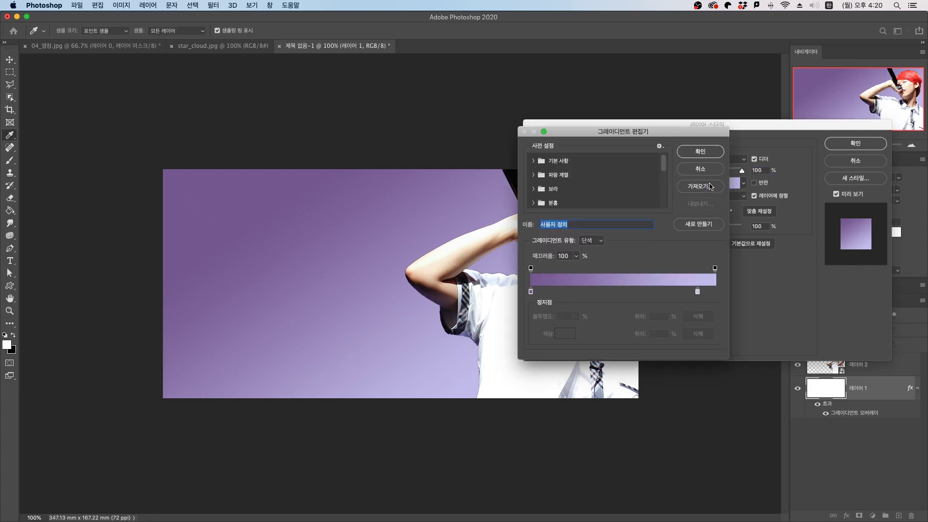
pyautogui.click(710, 187)
pyautogui.click(534, 161)
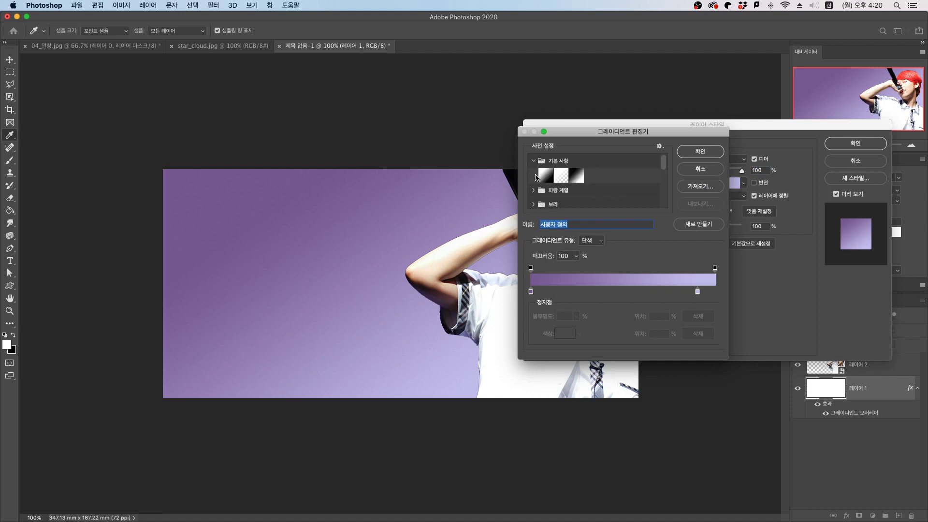
pyautogui.click(535, 189)
pyautogui.scroll(-5, 560, 189)
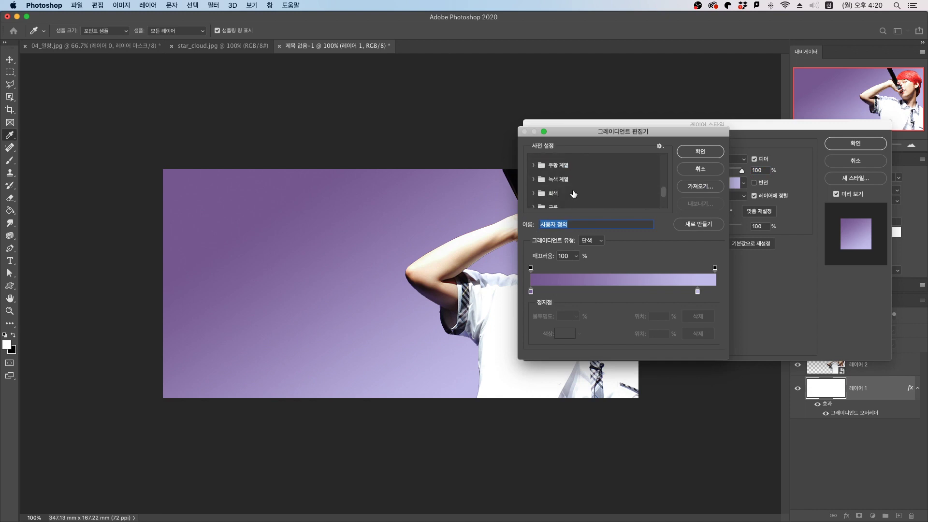
pyautogui.scroll(-10, 574, 193)
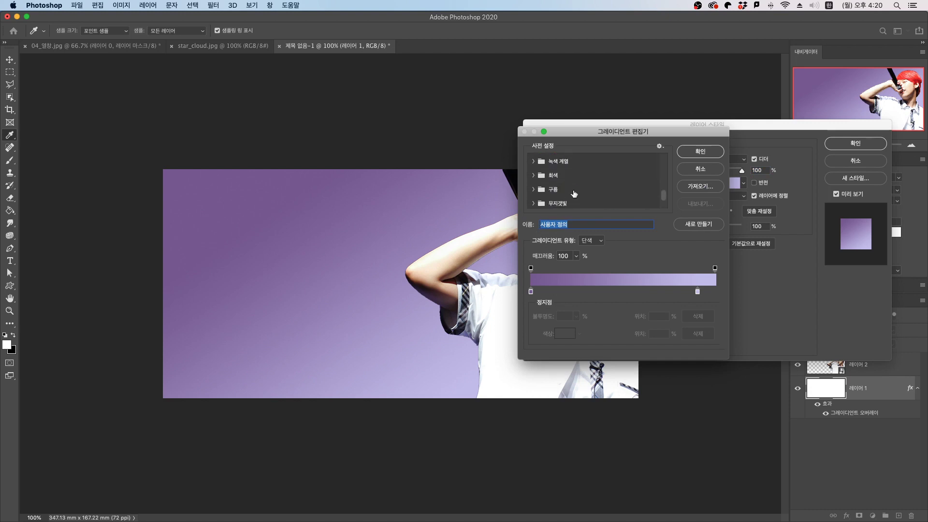
pyautogui.click(533, 187)
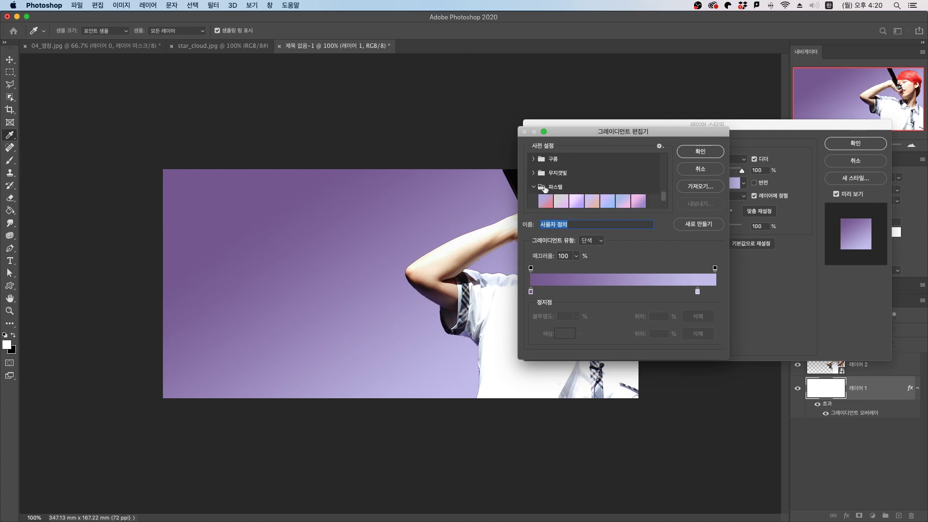
pyautogui.scroll(-3, 556, 188)
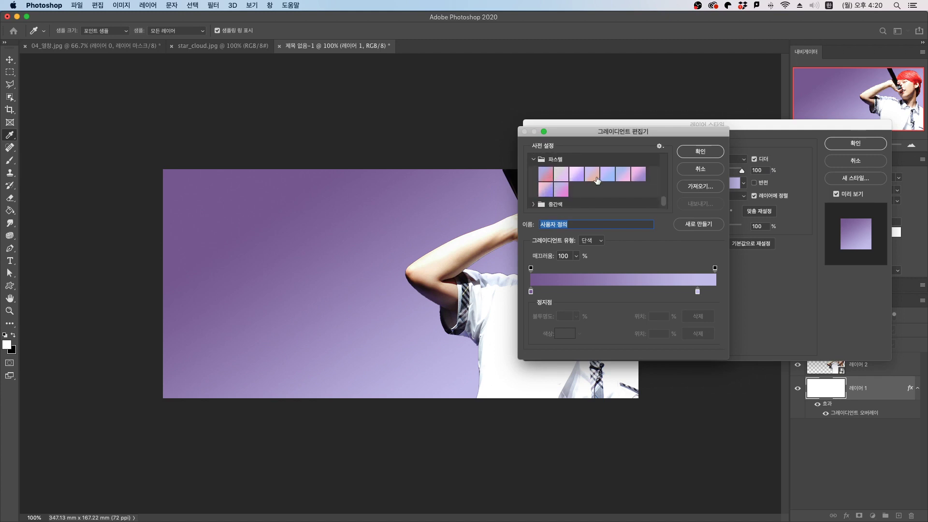
pyautogui.click(623, 178)
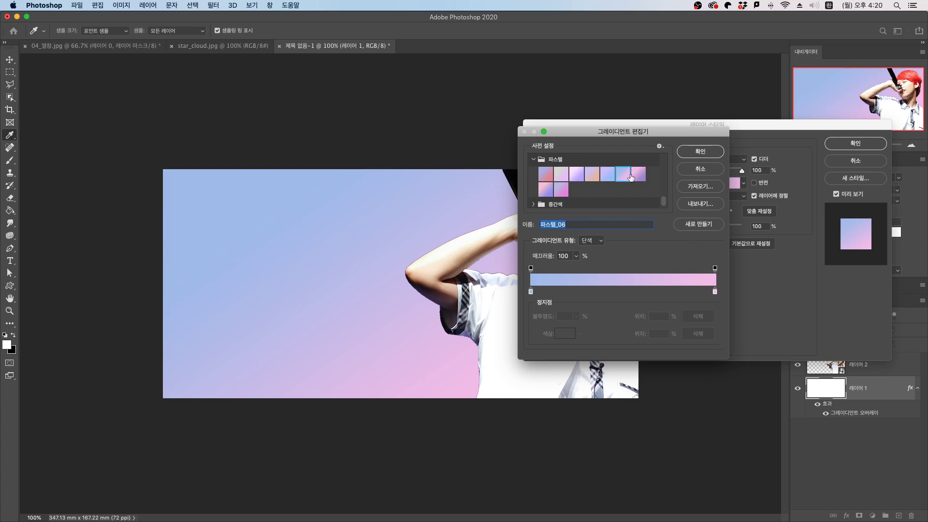
pyautogui.click(701, 151)
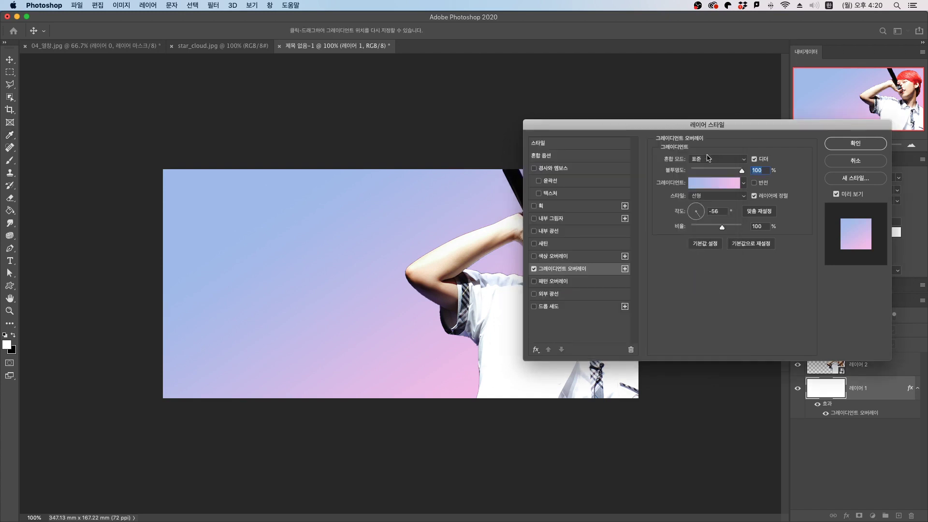
pyautogui.click(702, 221)
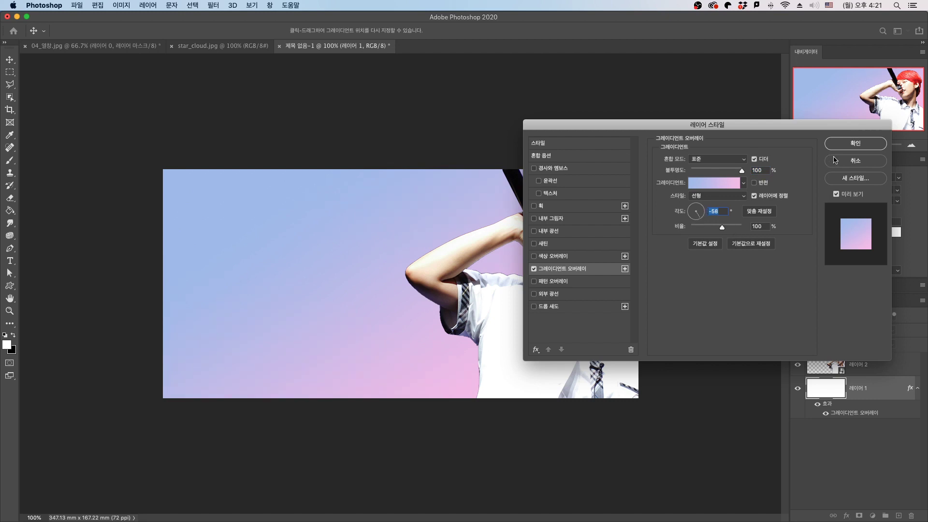
pyautogui.click(854, 144)
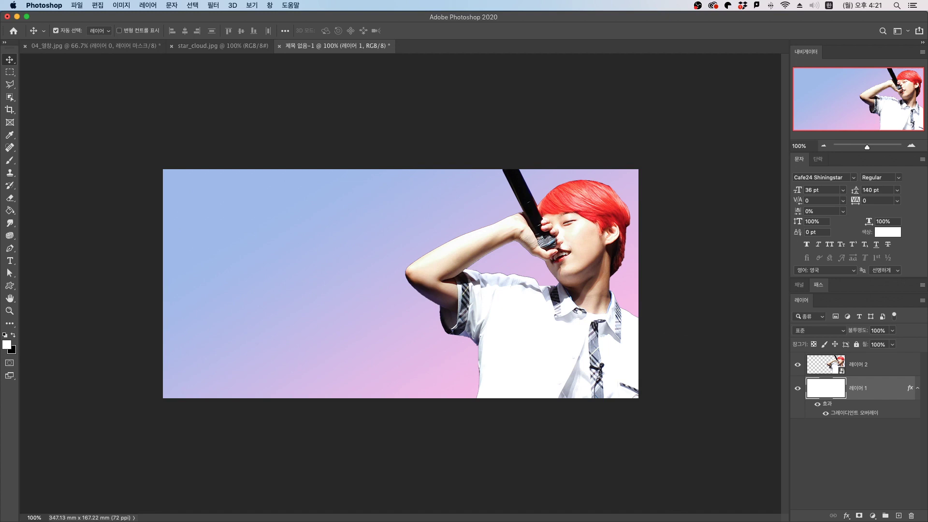
pyautogui.doubleClick(852, 414)
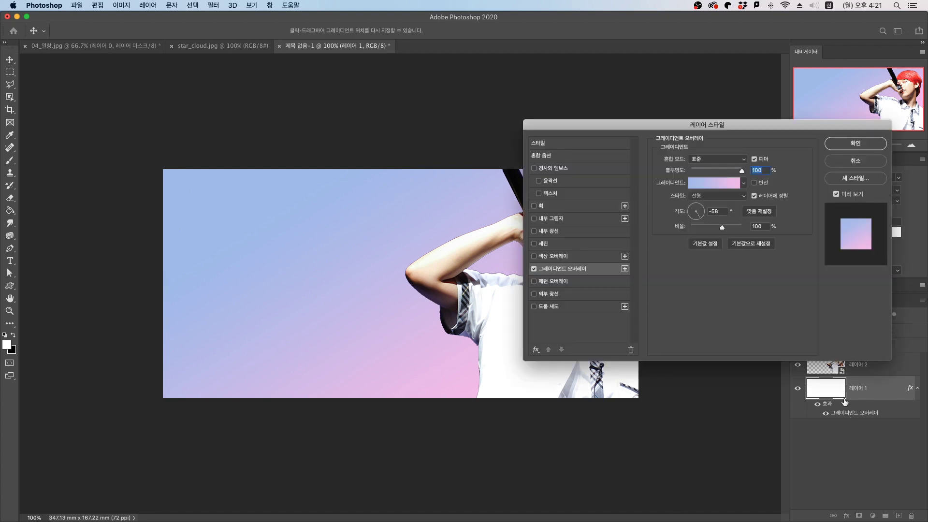
pyautogui.click(727, 188)
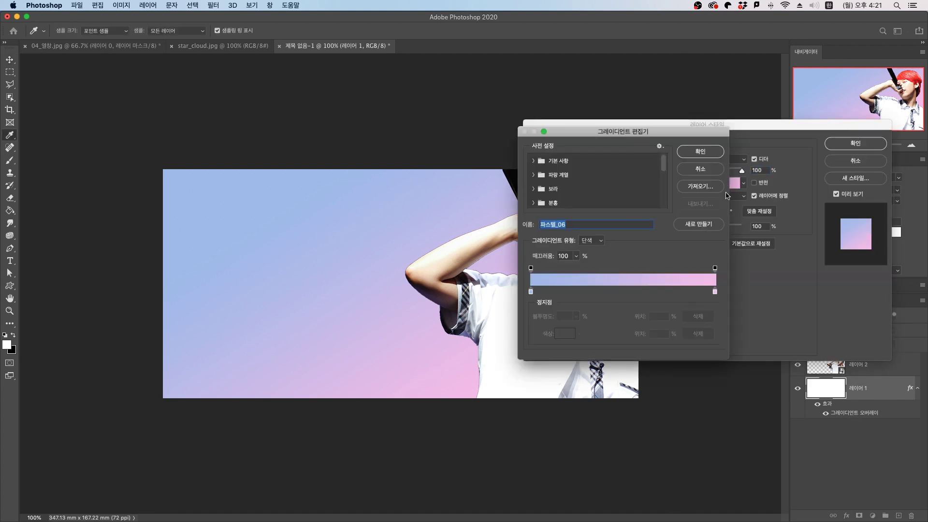
pyautogui.press('Escape')
pyautogui.click(849, 160)
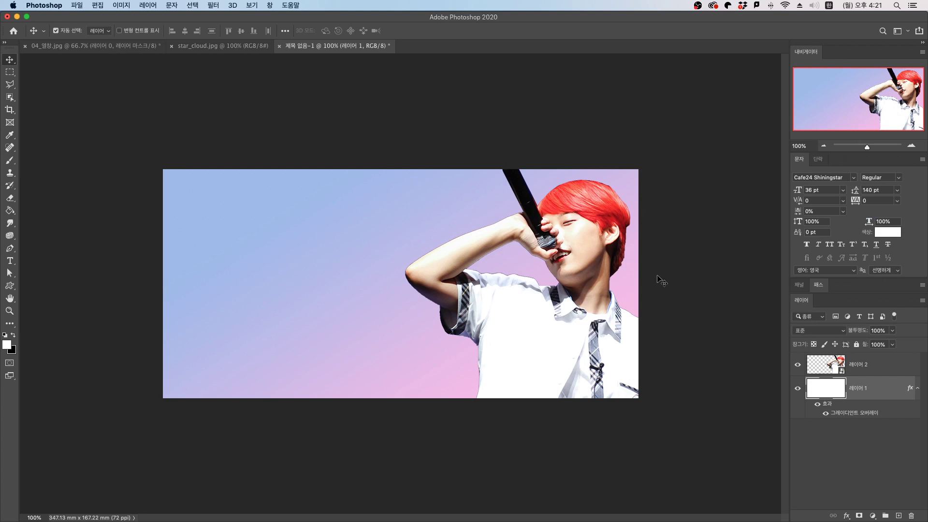
# - Add a white six-digit date text in the empty area beside the singer's elbow and set its font to Bebas Neue
pyautogui.click(10, 260)
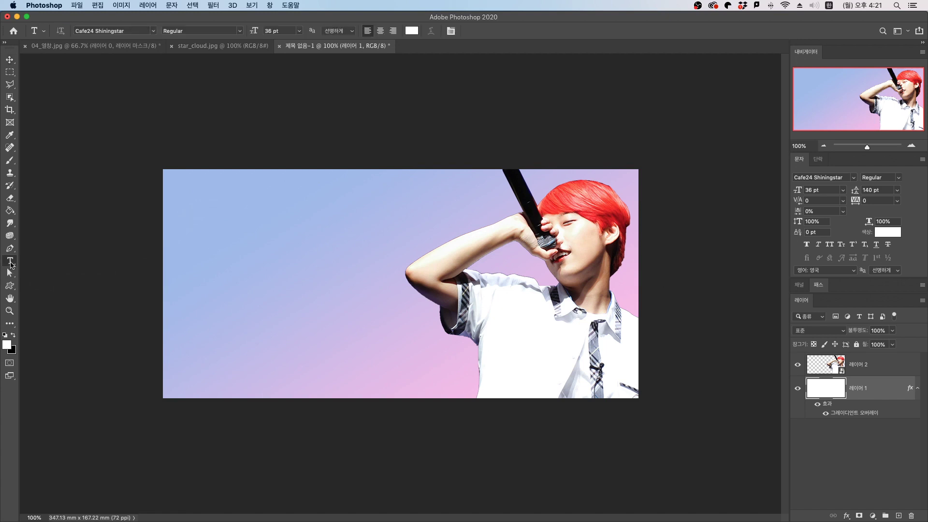
pyautogui.click(212, 271)
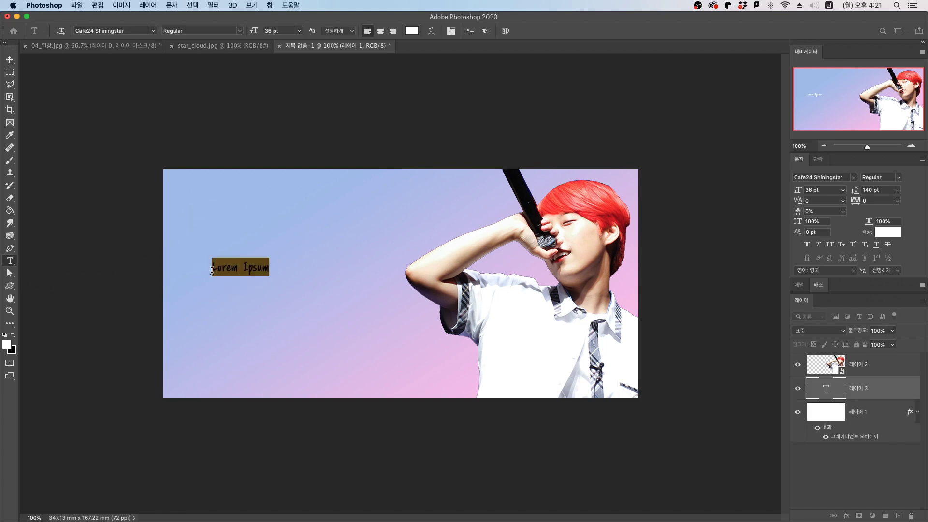
pyautogui.write('000907')
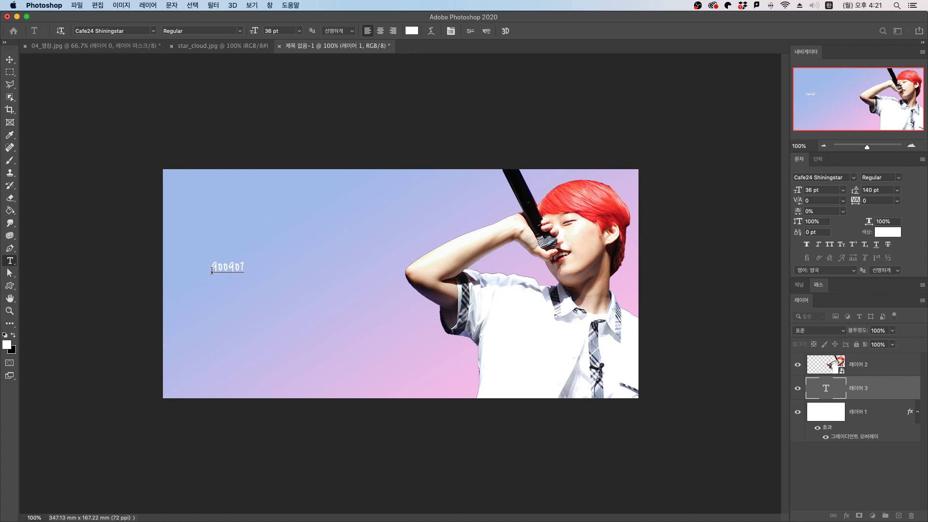
pyautogui.press('super+a')
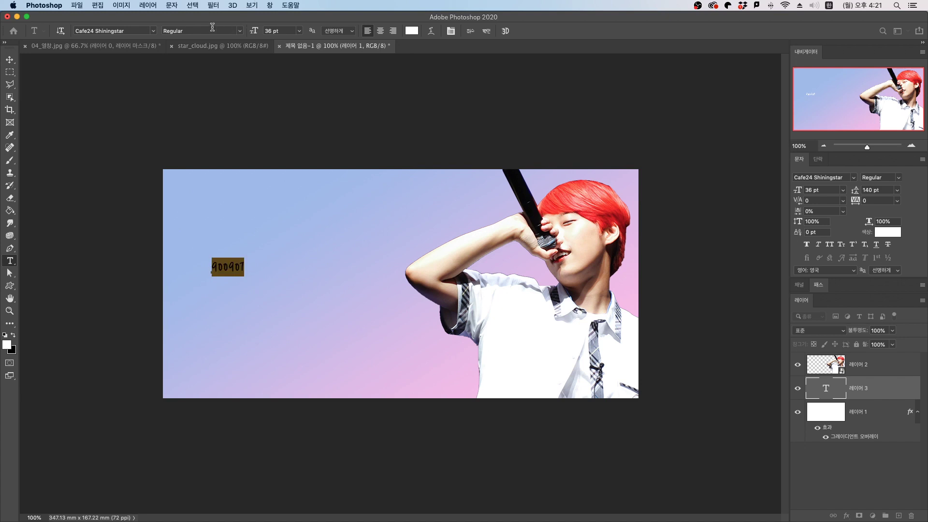
pyautogui.click(152, 31)
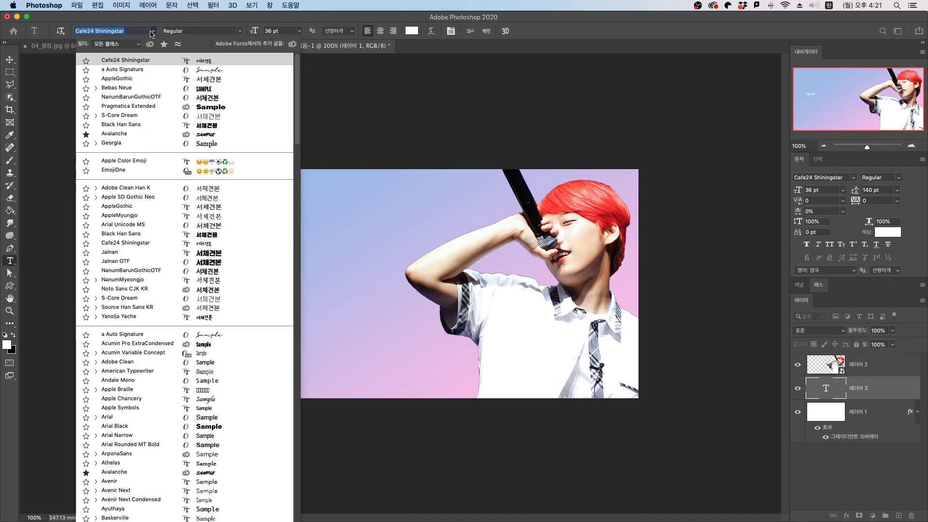
pyautogui.click(166, 89)
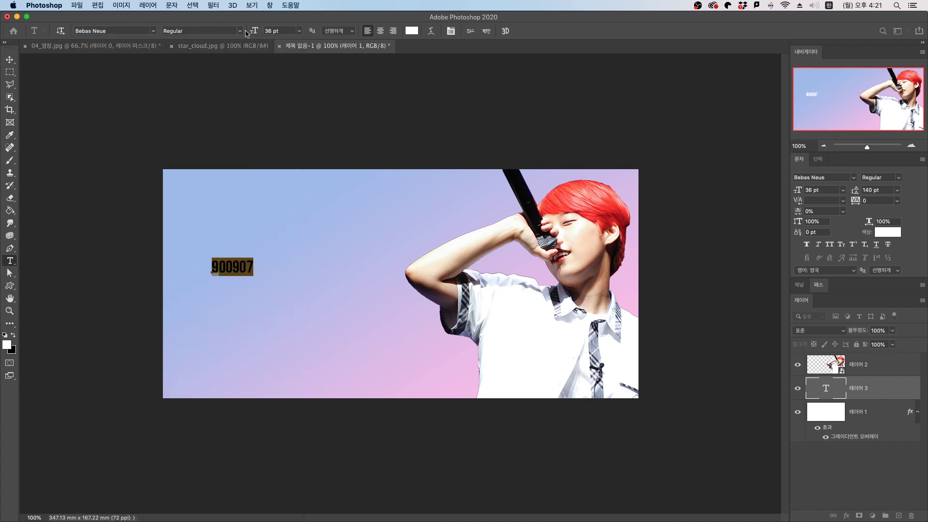
# - Scale the date text proportionally to about 650% and place it beside the singer, its last digit partly behind his elbow
pyautogui.click(9, 60)
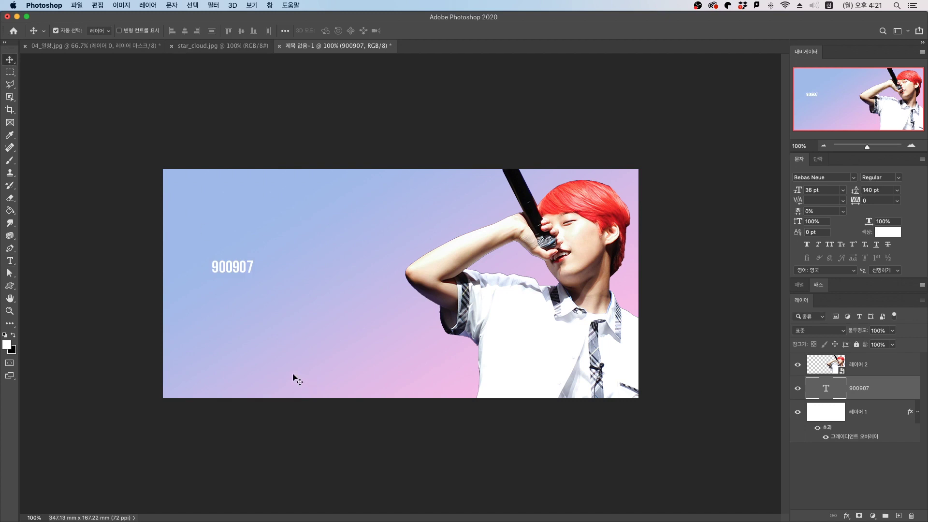
pyautogui.press('super+t')
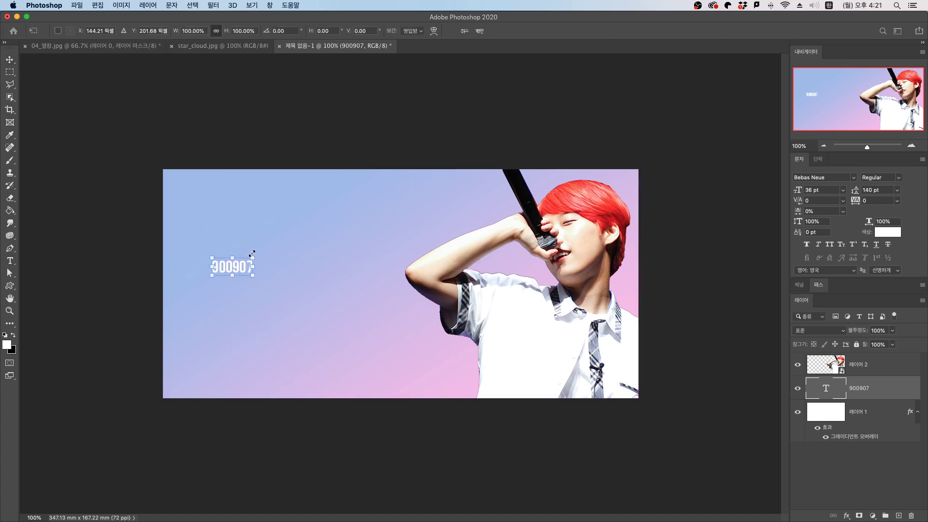
pyautogui.moveTo(251, 253); pyautogui.dragTo(463, 162)
pyautogui.moveTo(432, 188); pyautogui.dragTo(399, 247)
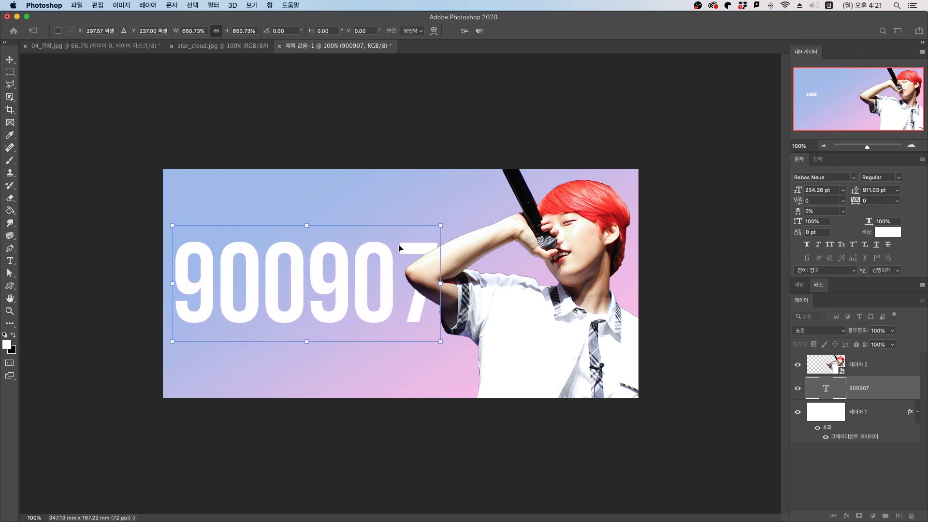
pyautogui.press('Return')
# - Scale the singer down slightly and shift him a little right and down, his elbow still overlapping the last digit
pyautogui.click(454, 265)
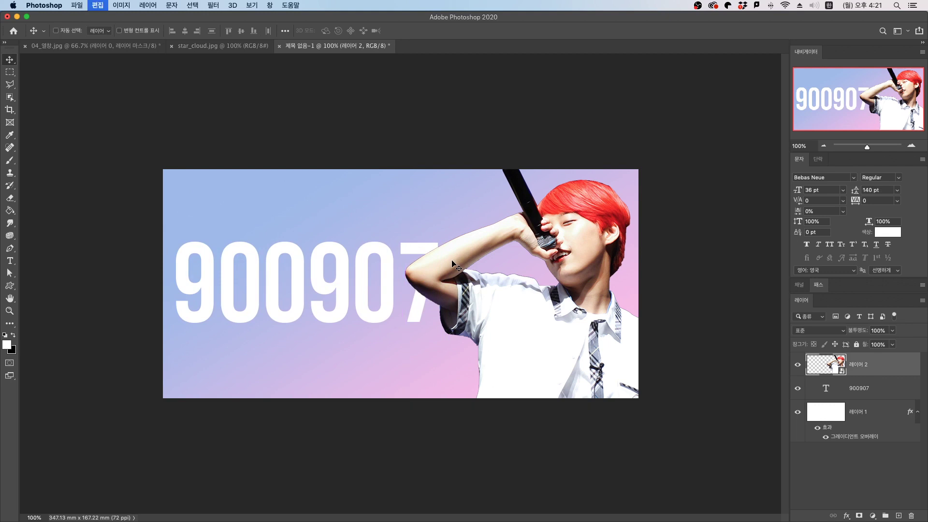
pyautogui.press('super+t')
pyautogui.moveTo(410, 408)
pyautogui.mouseDown()
pyautogui.moveTo(418, 401)
pyautogui.moveTo(410, 401)
pyautogui.mouseUp()
pyautogui.moveTo(501, 349); pyautogui.dragTo(506, 358)
pyautogui.press('Return')
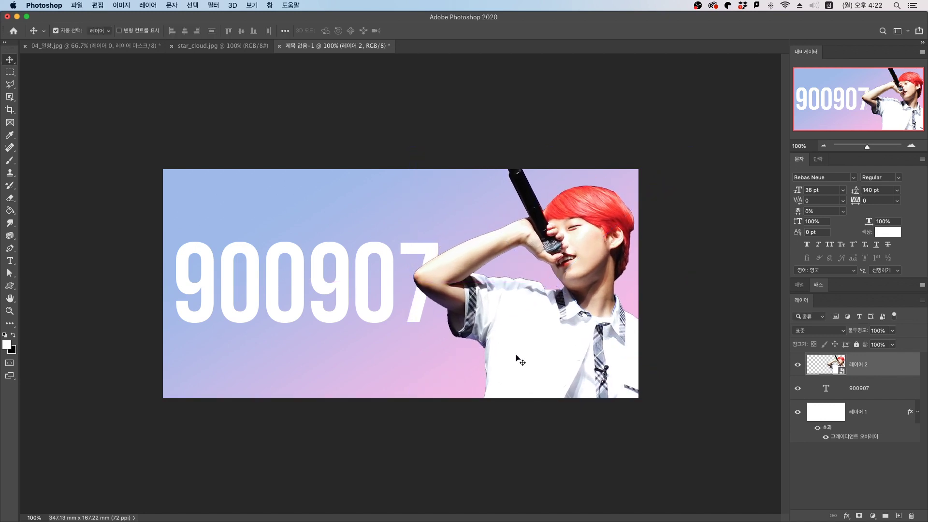
pyautogui.moveTo(450, 300); pyautogui.dragTo(448, 299)
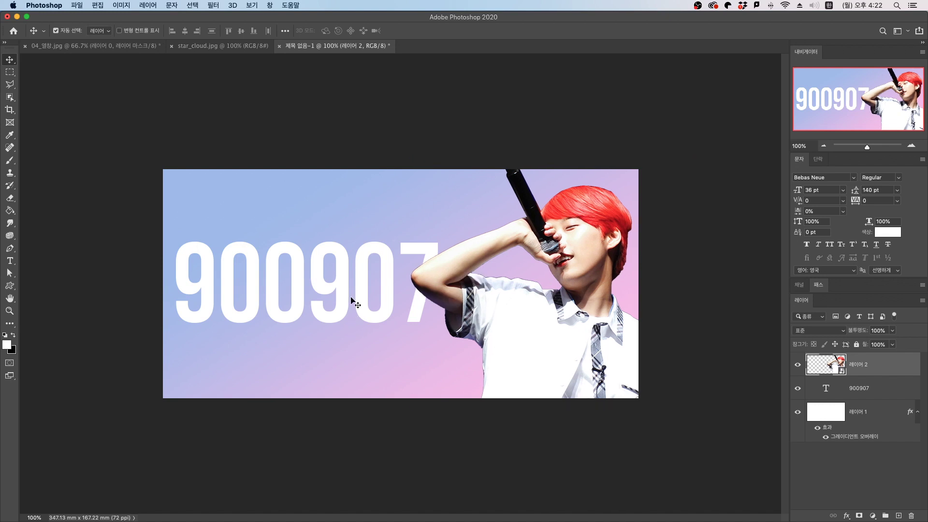
# - Duplicate the date text layer and place the copy directly beneath the original text layer
pyautogui.click(358, 281)
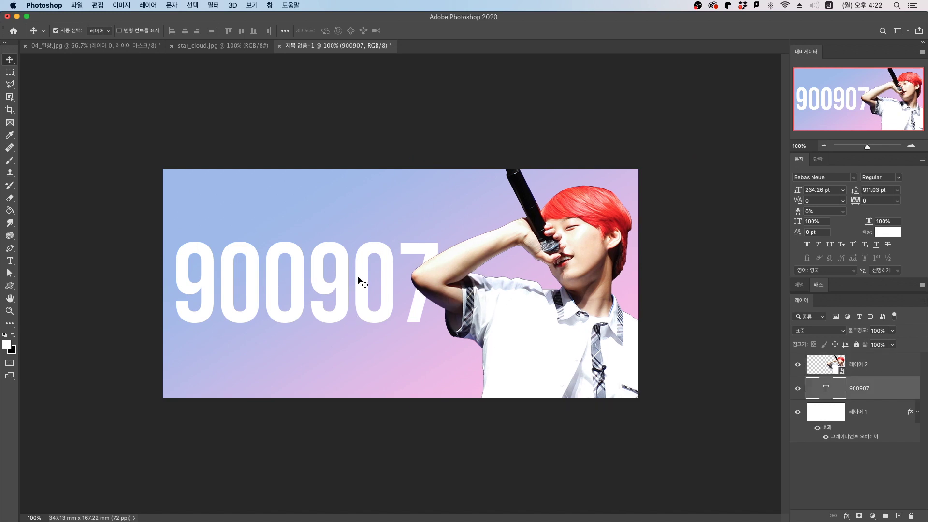
pyautogui.keyDown('alt'); pyautogui.click(350, 324); pyautogui.keyUp('alt')
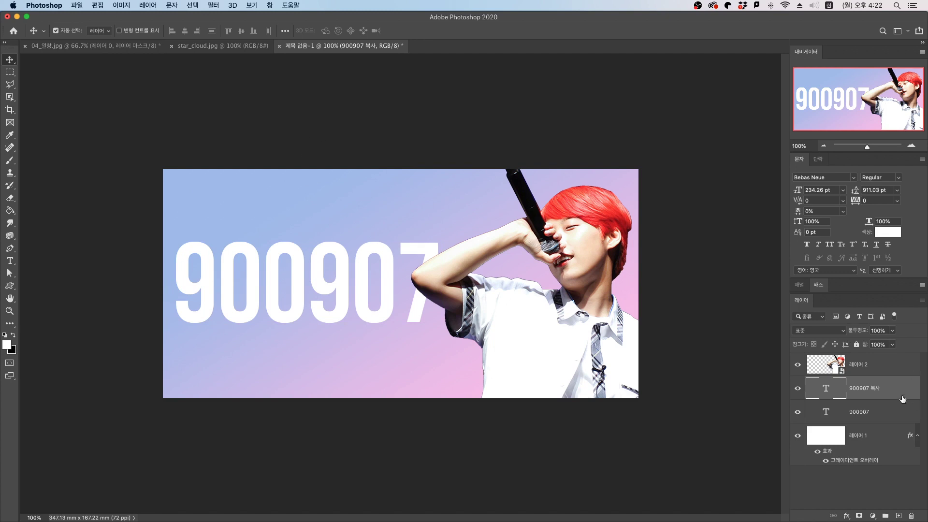
pyautogui.moveTo(851, 387); pyautogui.dragTo(857, 419)
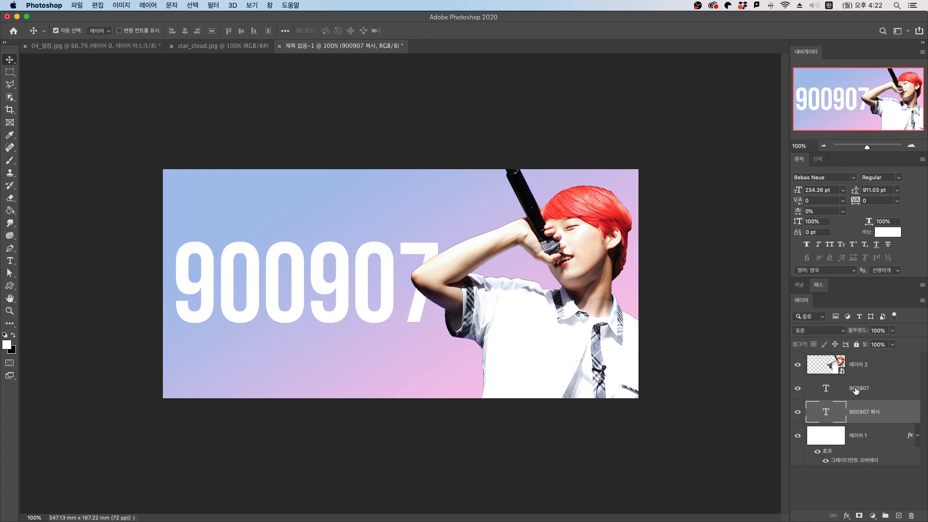
pyautogui.click(857, 390)
pyautogui.click(864, 413)
# - Change the text color of the lower date copy from the background's pink hue to a darker muted purple
pyautogui.click(893, 233)
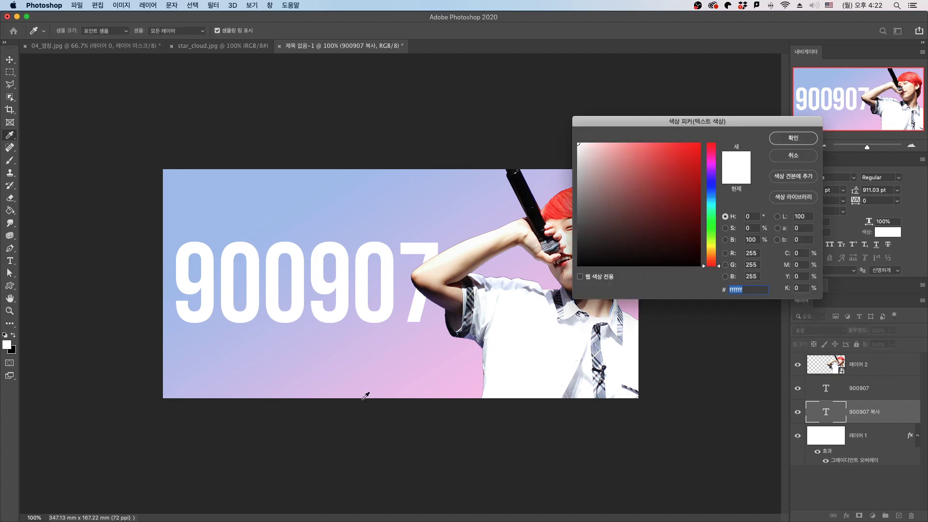
pyautogui.click(406, 371)
pyautogui.click(631, 200)
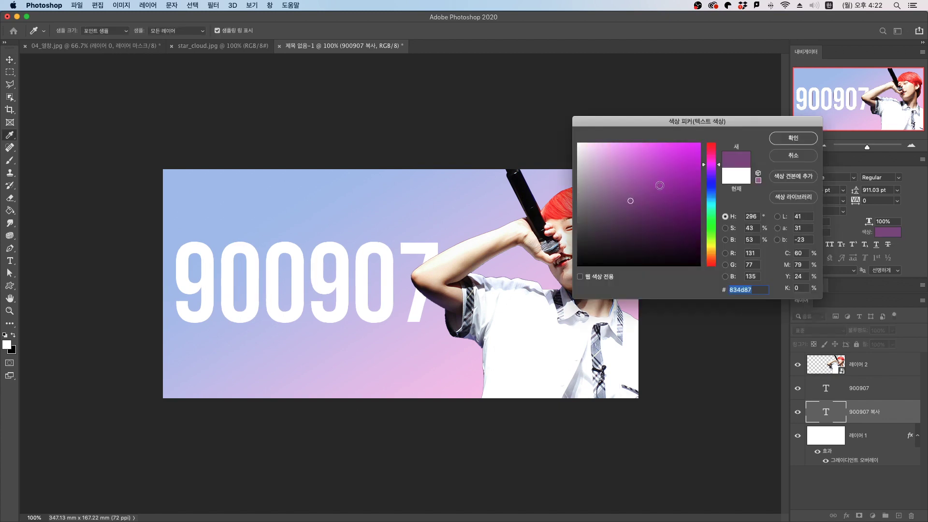
pyautogui.click(630, 190)
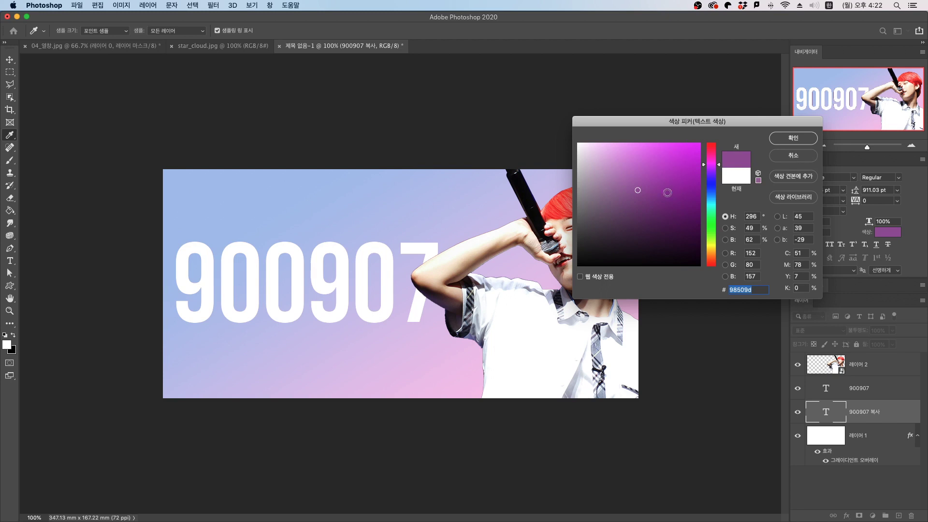
pyautogui.click(630, 195)
pyautogui.click(800, 140)
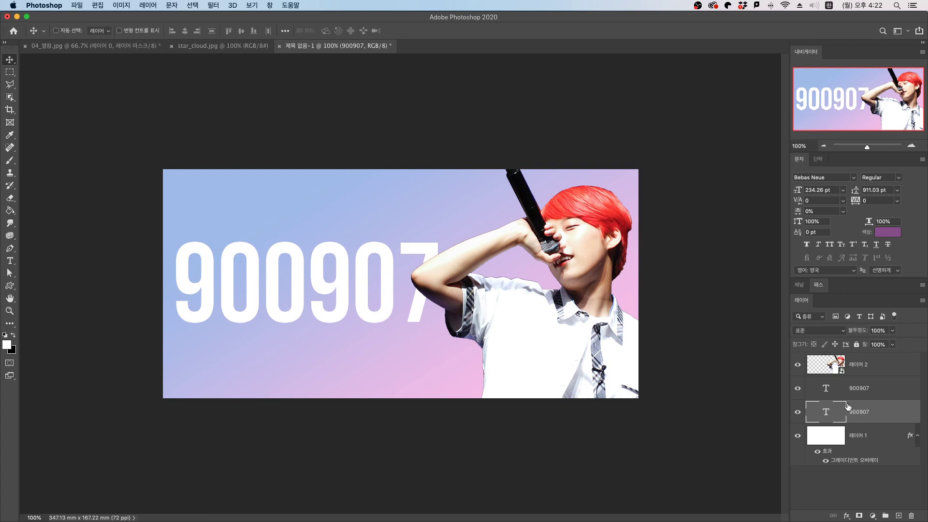
# - Rotate the purple date text copy by 45° behind the white text
pyautogui.press('super+t')
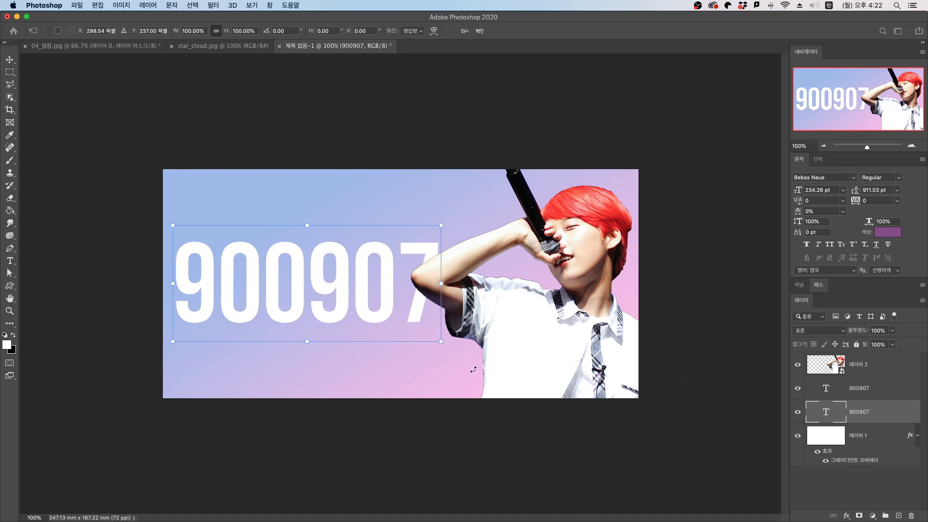
pyautogui.moveTo(455, 348); pyautogui.dragTo(377, 437)
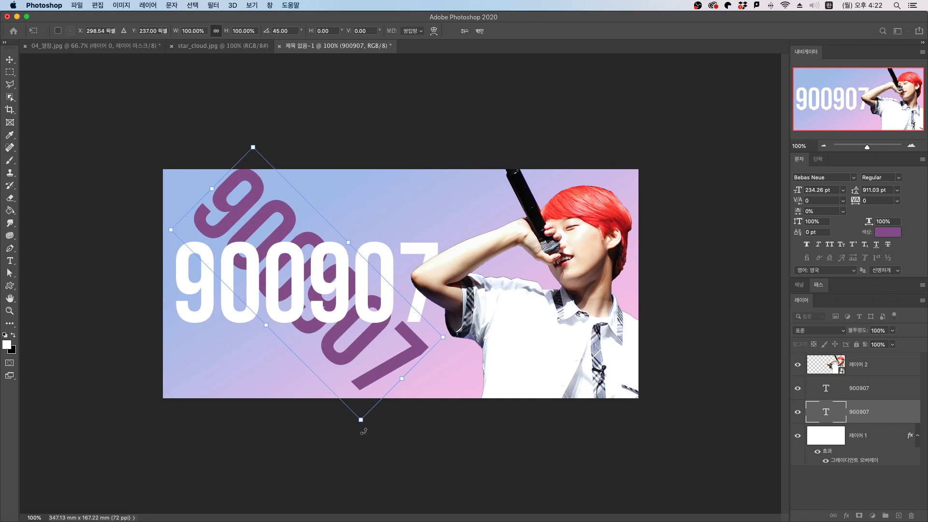
pyautogui.press('Return')
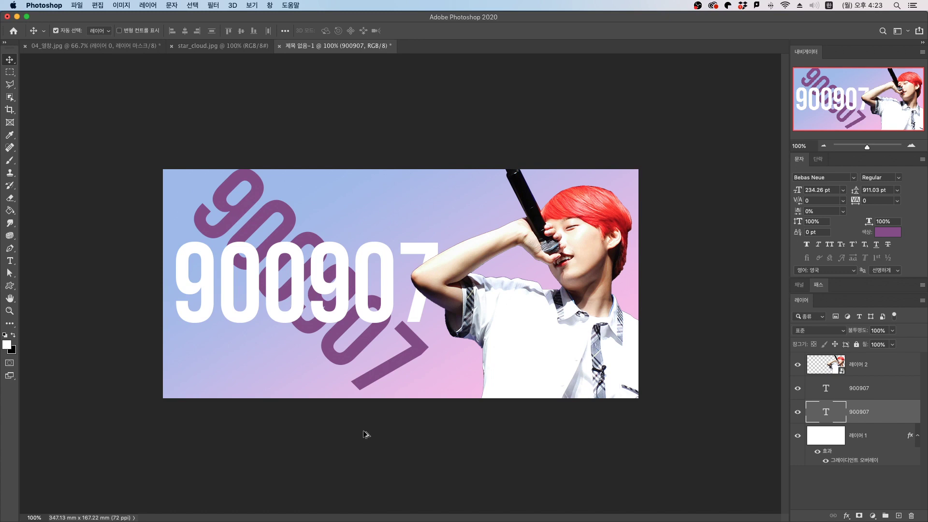
# - Stack about 150 copies of the rotated purple date text, each offset slightly further straight down, to form a solid extruded shape
pyautogui.press('super+j')
pyautogui.press('super+j')
pyautogui.press('super+j')
pyautogui.press('super+j')
pyautogui.press('super+j')
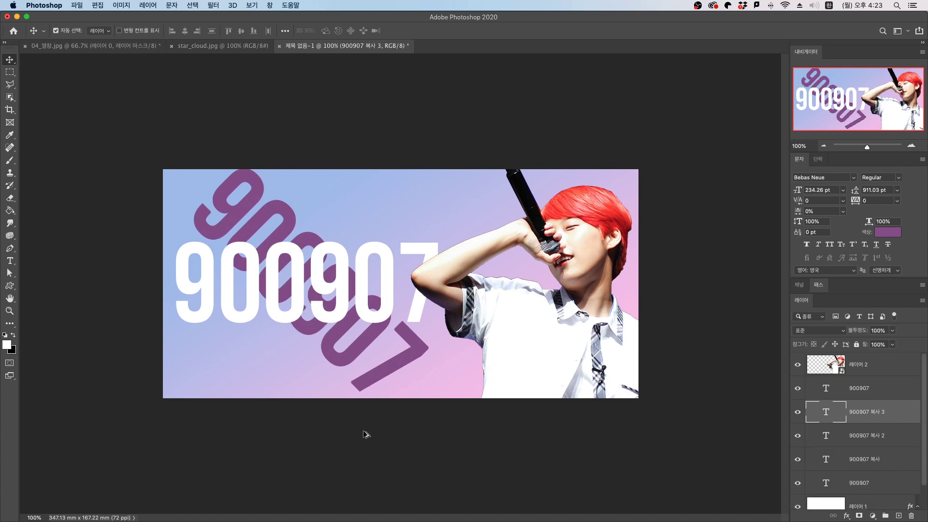
pyautogui.press('super+j')
pyautogui.press('super+j')
pyautogui.press('super+j')
pyautogui.press('super+j')
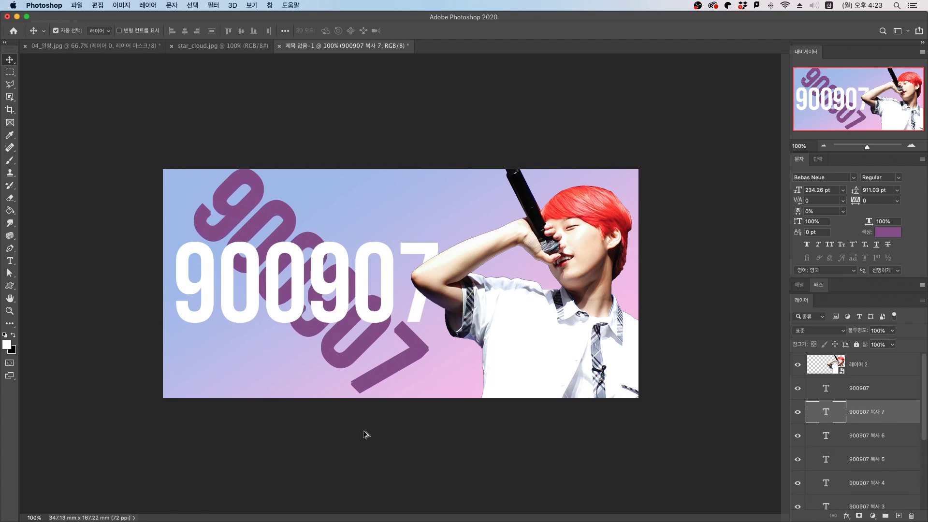
pyautogui.press('super+j')
pyautogui.press('super+j')
pyautogui.press('super+j')
pyautogui.press('super+j')
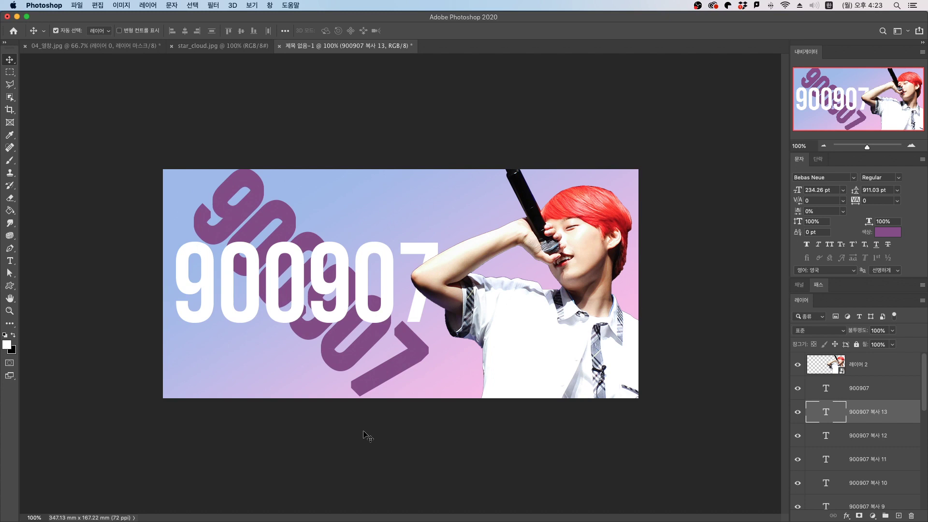
pyautogui.press('super+j')
pyautogui.press('super+j')
pyautogui.press('super+j')
pyautogui.press('super+j')
pyautogui.press('super+j')
pyautogui.press('super+j')
pyautogui.press('super+j')
pyautogui.press('super+j')
pyautogui.press('super+j')
pyautogui.press('super+j')
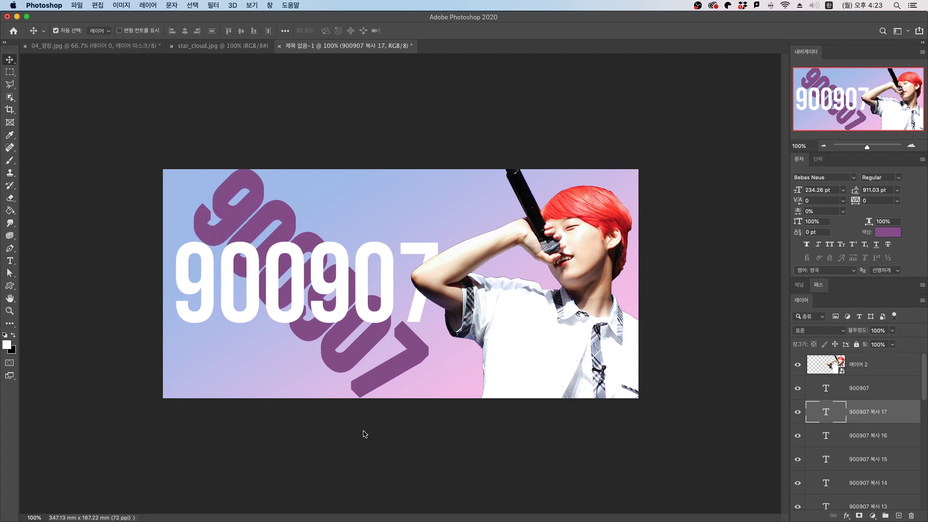
pyautogui.press('super+alt+shift+t')
pyautogui.press('super+alt+shift+t')
pyautogui.press('super+alt+shift+t')
pyautogui.press('super+alt+shift+t')
pyautogui.press('super+alt+shift+t')
pyautogui.press('super+alt+shift+t')
pyautogui.press('super+alt+shift+t')
pyautogui.press('super+alt+shift+t')
pyautogui.press('super+alt+shift+t')
pyautogui.press('super+alt+shift+t')
pyautogui.press('super+alt+shift+t')
pyautogui.press('super+alt+shift+t')
pyautogui.press('super+alt+shift+t')
pyautogui.press('super+alt+shift+t')
pyautogui.press('super+alt+shift+t')
pyautogui.press('super+alt+shift+t')
pyautogui.press('super+alt+shift+t')
pyautogui.press('super+alt+shift+t')
pyautogui.press('super+alt+shift+t')
pyautogui.press('super+alt+shift+t')
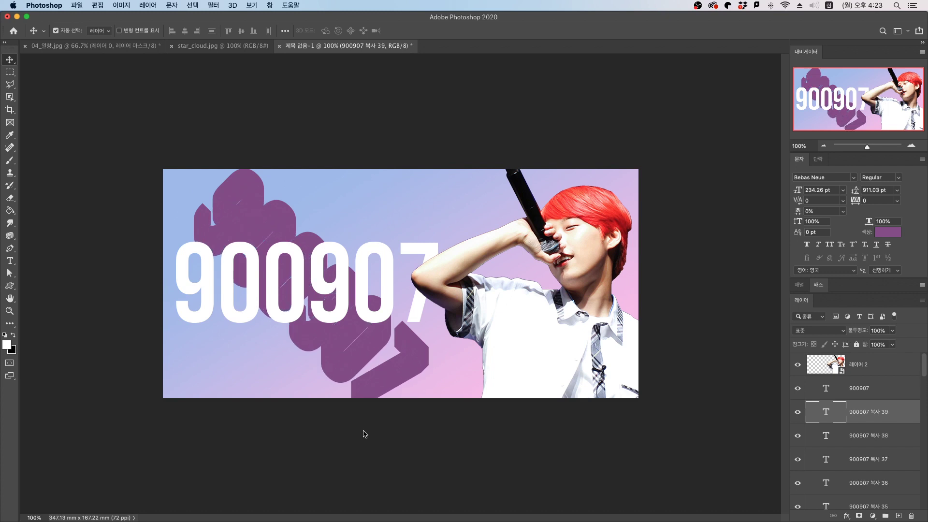
pyautogui.press('super+alt+shift+t')
pyautogui.press('super+alt+shift+t')
pyautogui.press('super+alt+shift+t')
pyautogui.press('super+alt+shift+t')
pyautogui.press('super+alt+shift+t')
pyautogui.press('super+alt+shift+t')
pyautogui.press('super+alt+shift+t')
pyautogui.press('super+alt+shift+t')
pyautogui.press('super+alt+shift+t')
pyautogui.press('super+alt+shift+t')
pyautogui.press('super+alt+shift+t')
pyautogui.press('super+alt+shift+t')
pyautogui.press('super+alt+shift+t')
pyautogui.press('super+alt+shift+t')
pyautogui.press('super+alt+shift+t')
pyautogui.press('super+alt+shift+t')
pyautogui.press('super+alt+shift+t')
pyautogui.press('super+alt+shift+t')
pyautogui.press('super+alt+shift+t')
pyautogui.press('super+alt+shift+t')
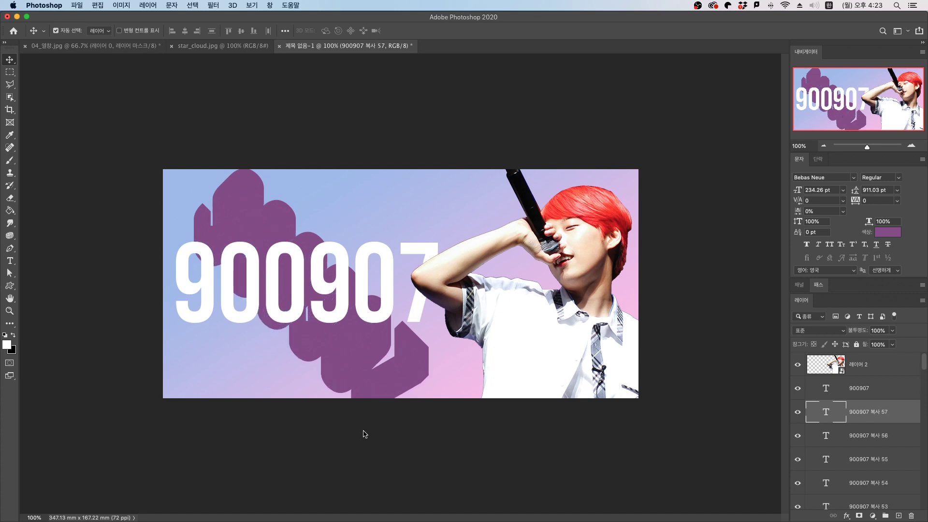
pyautogui.press('super+alt+shift+t')
pyautogui.press('super+alt+shift+t')
pyautogui.press('super+alt+shift+t')
pyautogui.press('super+alt+shift+t')
pyautogui.press('super+alt+shift+t')
pyautogui.press('super+alt+shift+t')
pyautogui.press('super+alt+shift+t')
pyautogui.press('super+alt+shift+t')
pyautogui.press('super+alt+shift+t')
pyautogui.press('super+alt+shift+t')
pyautogui.press('super+alt+shift+t')
pyautogui.press('super+alt+shift+t')
pyautogui.press('super+alt+shift+t')
pyautogui.press('super+alt+shift+t')
pyautogui.press('super+alt+shift+t')
pyautogui.press('super+alt+shift+t')
pyautogui.press('super+alt+shift+t')
pyautogui.press('super+alt+shift+t')
pyautogui.press('super+alt+shift+t')
pyautogui.press('super+alt+shift+t')
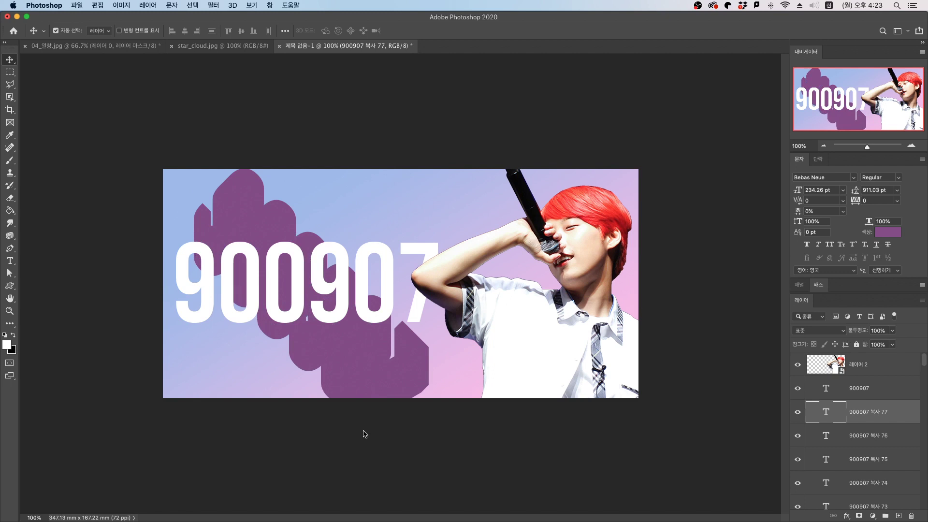
pyautogui.press('super+alt+shift+t')
pyautogui.press('super+alt+shift+t')
pyautogui.press('super+alt+shift+t')
pyautogui.press('super+alt+shift+t')
pyautogui.press('super+alt+shift+t')
pyautogui.press('super+alt+shift+t')
pyautogui.press('super+alt+shift+t')
pyautogui.press('super+alt+shift+t')
pyautogui.press('super+alt+shift+t')
pyautogui.press('super+alt+shift+t')
pyautogui.press('super+alt+shift+t')
pyautogui.press('super+alt+shift+t')
pyautogui.press('super+alt+shift+t')
pyautogui.press('super+alt+shift+t')
pyautogui.press('super+alt+shift+t')
pyautogui.press('super+alt+shift+t')
pyautogui.press('super+alt+shift+t')
pyautogui.press('super+alt+shift+t')
pyautogui.press('super+alt+shift+t')
pyautogui.press('super+alt+shift+t')
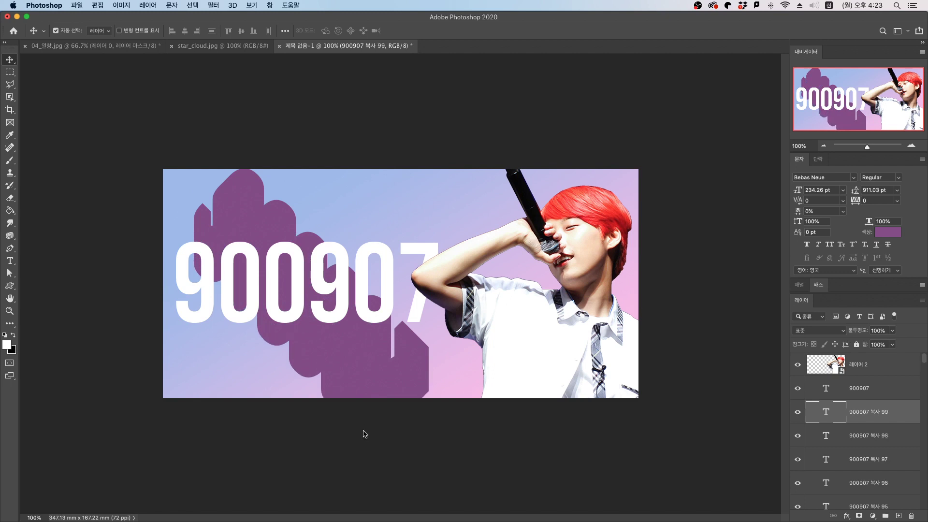
pyautogui.press('super+alt+shift+t')
pyautogui.press('super+alt+shift+t')
pyautogui.press('super+alt+shift+t')
pyautogui.press('super+alt+shift+t')
pyautogui.press('super+alt+shift+t')
pyautogui.press('super+alt+shift+t')
pyautogui.press('super+alt+shift+t')
pyautogui.press('super+alt+shift+t')
pyautogui.press('super+alt+shift+t')
pyautogui.press('super+alt+shift+t')
pyautogui.press('super+alt+shift+t')
pyautogui.press('super+alt+shift+t')
pyautogui.press('super+alt+shift+t')
pyautogui.press('super+alt+shift+t')
pyautogui.press('super+alt+shift+t')
pyautogui.press('super+alt+shift+t')
pyautogui.press('super+alt+shift+t')
pyautogui.press('super+alt+shift+t')
pyautogui.press('super+alt+shift+t')
pyautogui.press('super+alt+shift+t')
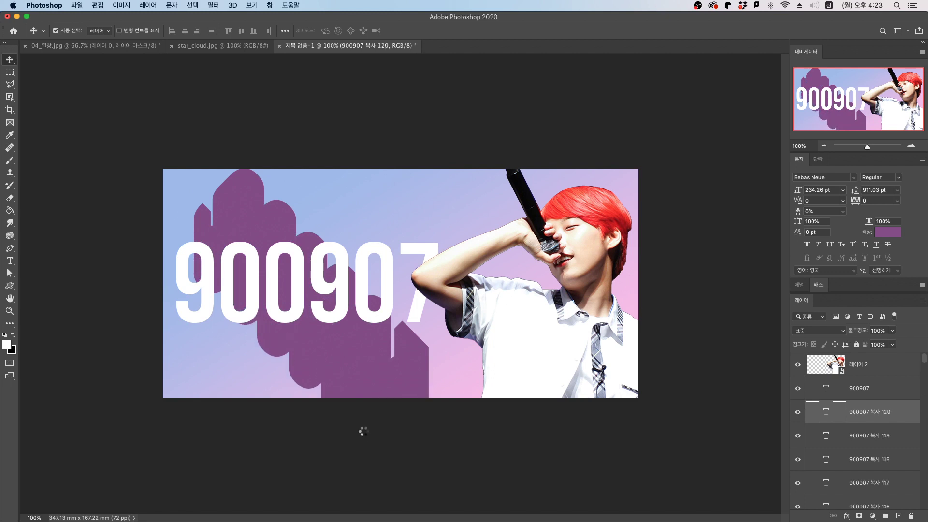
pyautogui.press('super+alt+shift+t')
pyautogui.press('super+alt+shift+t')
pyautogui.press('super+alt+shift+t')
pyautogui.press('super+alt+shift+t')
pyautogui.press('super+alt+shift+t')
pyautogui.press('super+alt+shift+t')
pyautogui.press('super+alt+shift+t')
pyautogui.press('super+alt+shift+t')
pyautogui.press('super+alt+shift+t')
pyautogui.press('super+alt+shift+t')
pyautogui.press('super+alt+shift+t')
pyautogui.press('super+alt+shift+t')
pyautogui.press('super+alt+shift+t')
pyautogui.press('super+alt+shift+t')
pyautogui.press('super+alt+shift+t')
pyautogui.press('super+alt+shift+t')
pyautogui.press('super+alt+shift+t')
pyautogui.press('super+alt+shift+t')
pyautogui.press('super+alt+shift+t')
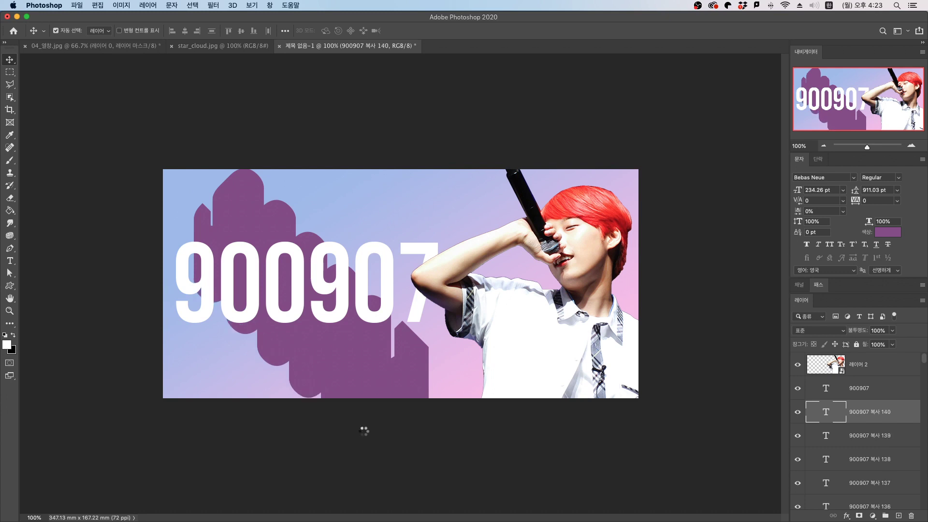
pyautogui.press('super+alt+shift+t')
pyautogui.press('super+alt+shift+t')
pyautogui.press('super+alt+shift+t')
pyautogui.press('super+alt+shift+t')
pyautogui.press('super+alt+shift+t')
pyautogui.press('super+alt+shift+t')
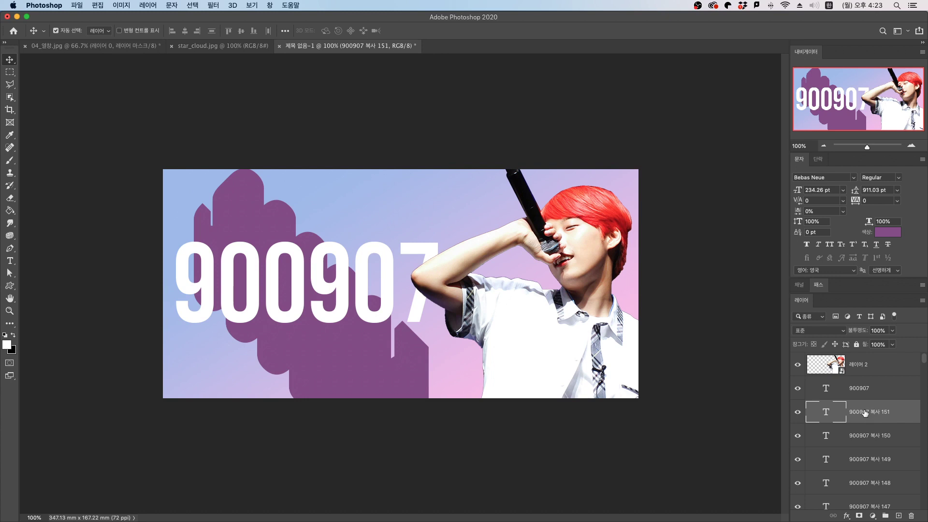
# - Select all the purple date text layers, from the newest copy down to the original purple one, and merge them into one layer
pyautogui.scroll(-20, 865, 412)
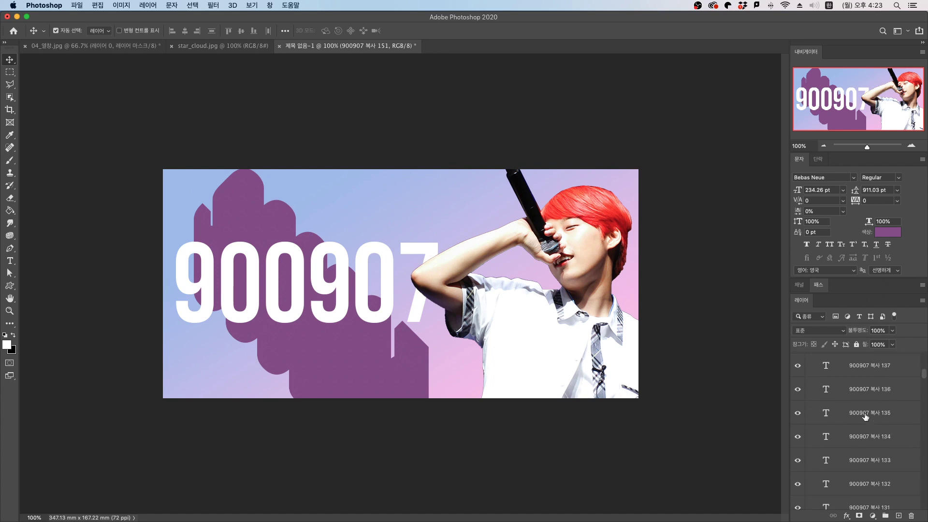
pyautogui.scroll(-20, 865, 419)
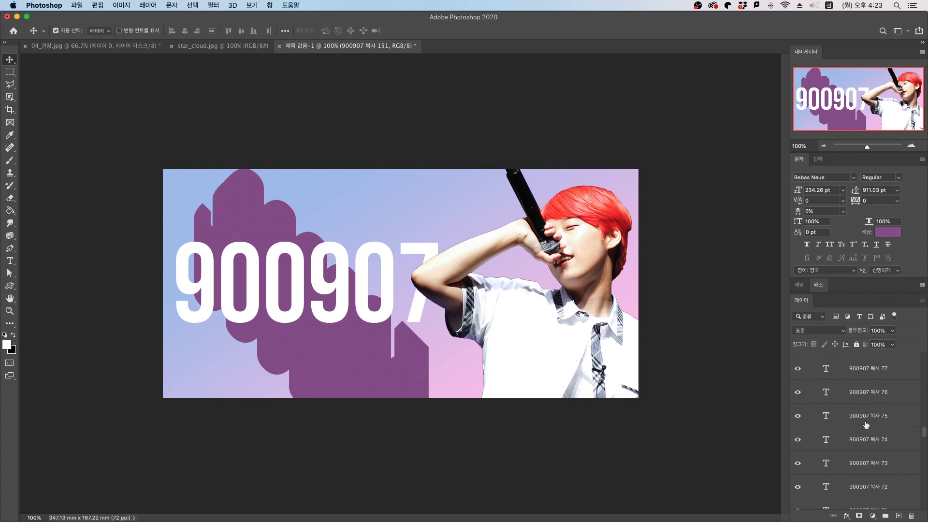
pyautogui.scroll(-20, 863, 425)
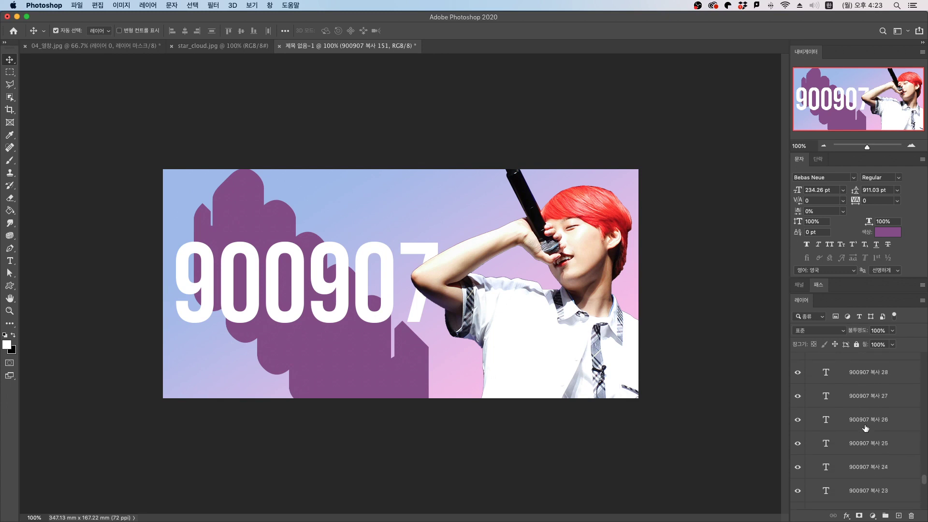
pyautogui.scroll(-5, 865, 428)
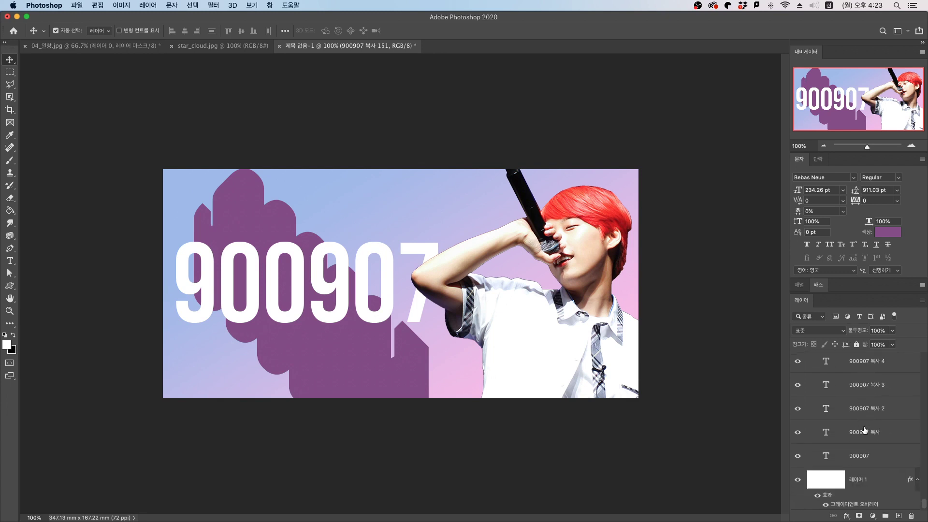
pyautogui.keyDown('shift'); pyautogui.click(863, 462); pyautogui.keyUp('shift')
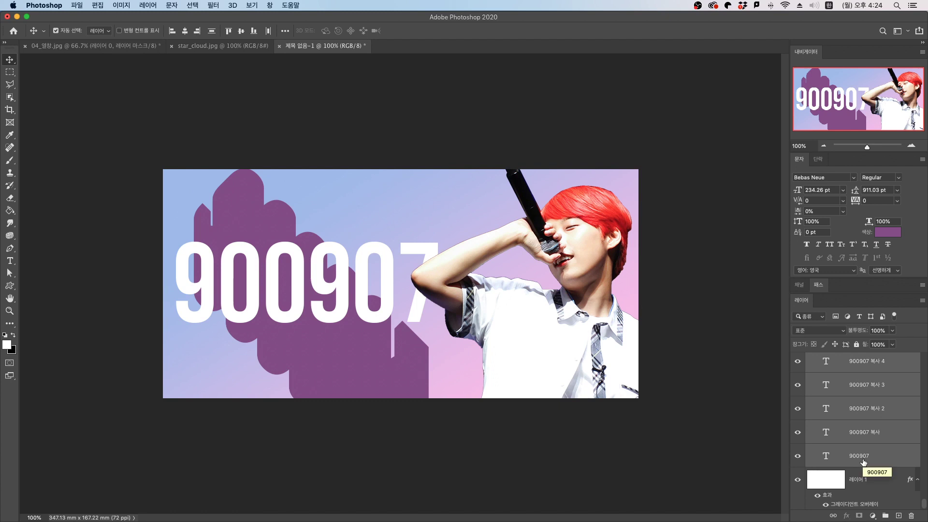
pyautogui.press('super+e')
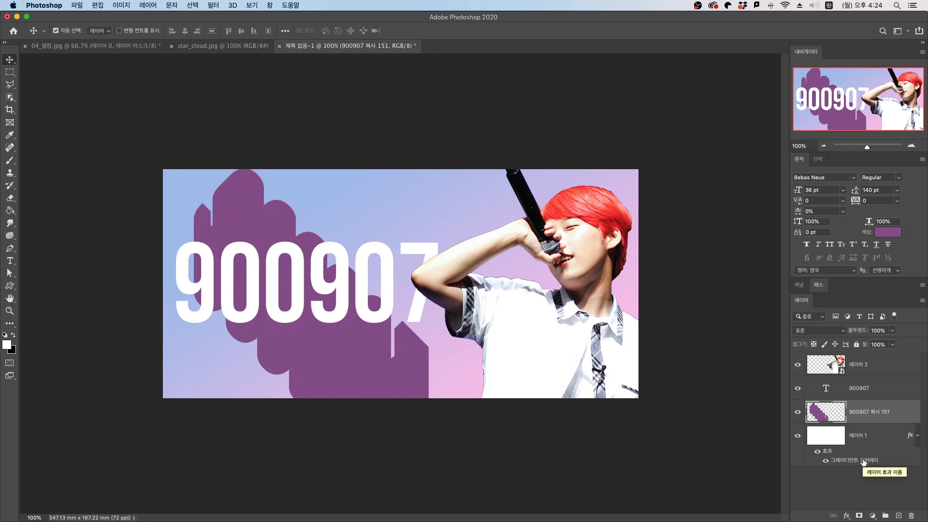
# - Rotate the merged purple shape by -45° and align it behind the white date text as a diagonal long shadow
pyautogui.press('super+t')
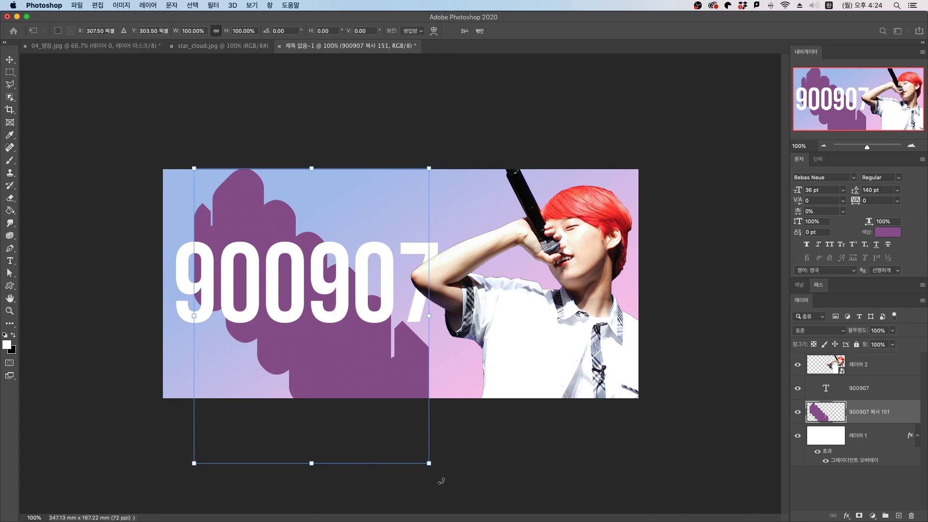
pyautogui.moveTo(441, 481); pyautogui.dragTo(526, 357)
pyautogui.moveTo(362, 359); pyautogui.dragTo(386, 346)
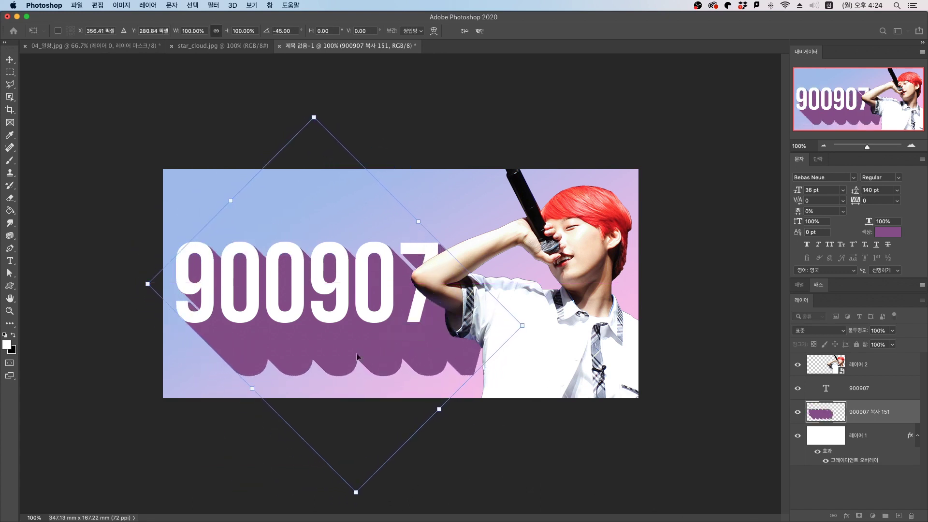
pyautogui.press('Return')
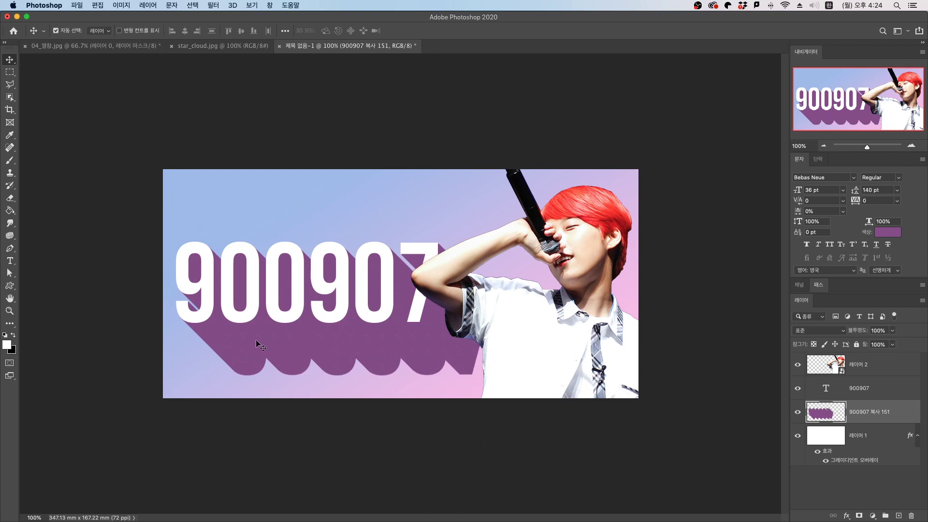
# - Duplicate the purple shadow and move the copy diagonally down along it to extend the shadow past the banner's lower edge
pyautogui.press('super+v')
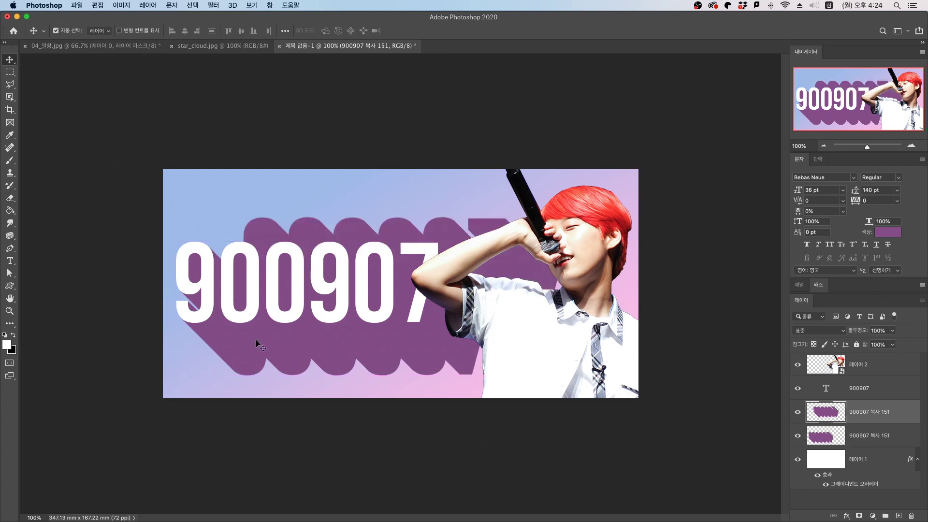
pyautogui.moveTo(276, 219); pyautogui.dragTo(241, 294)
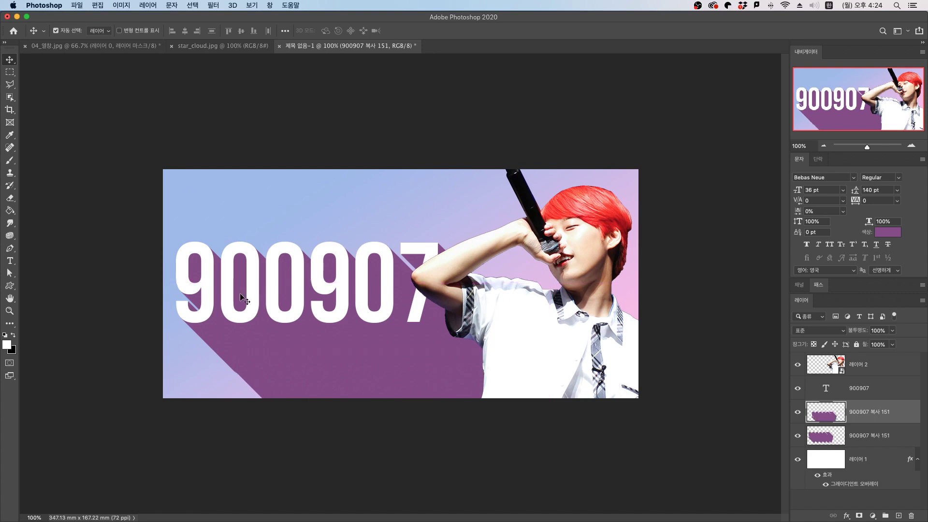
# - Nudge the extended purple shadow copy slightly down, then merge it with the original shadow into one layer
pyautogui.press('Down')
pyautogui.press('Down')
pyautogui.keyDown('shift'); pyautogui.click(876, 437); pyautogui.keyUp('shift')
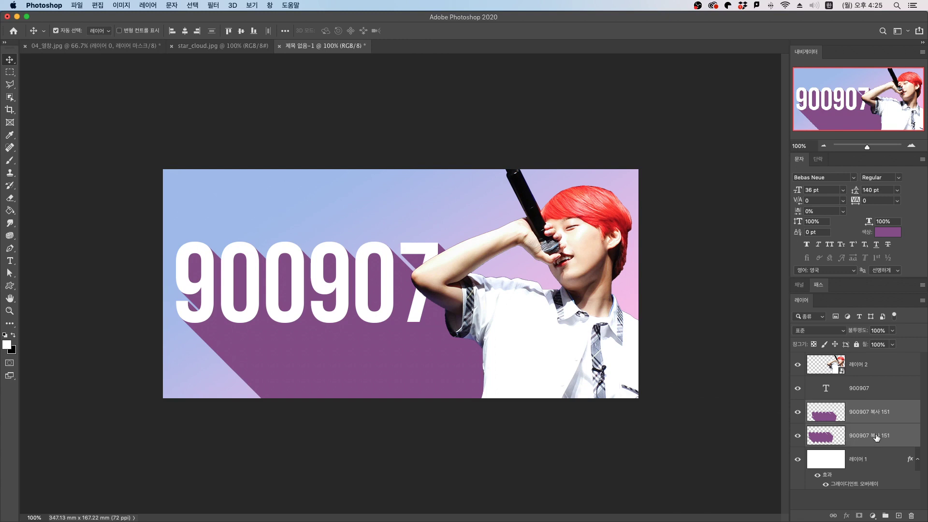
pyautogui.press('super+e')
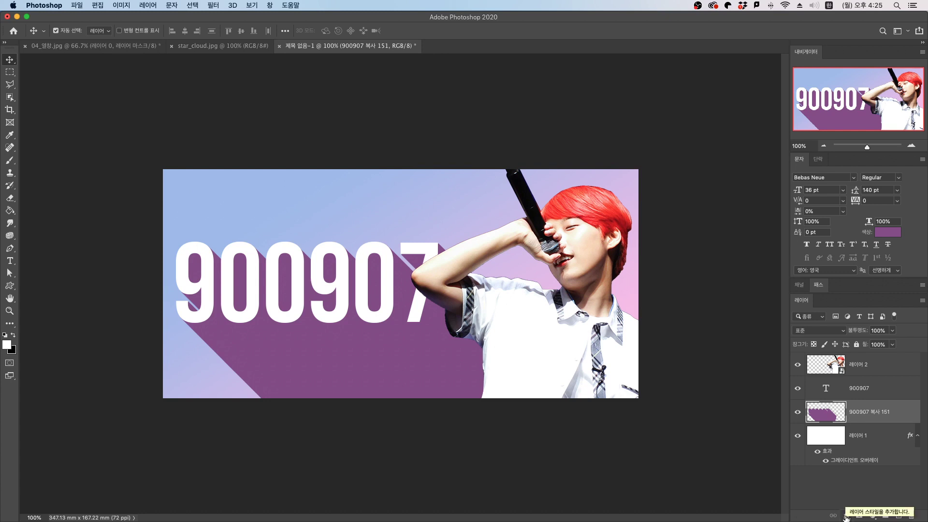
# - Add a Gradient Overlay to the merged shadow layer with a muted violet start color based on the shadow's purple
pyautogui.click(846, 516)
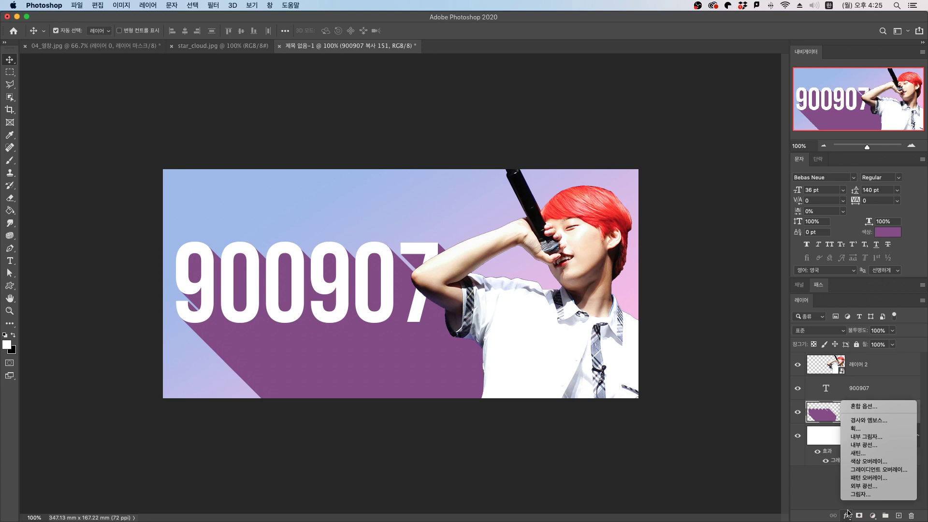
pyautogui.click(873, 470)
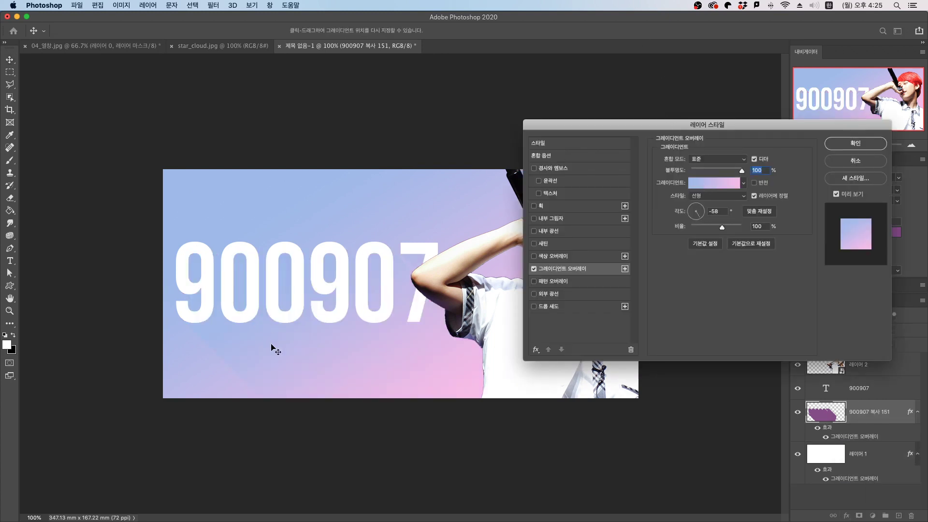
pyautogui.click(708, 186)
pyautogui.click(531, 291)
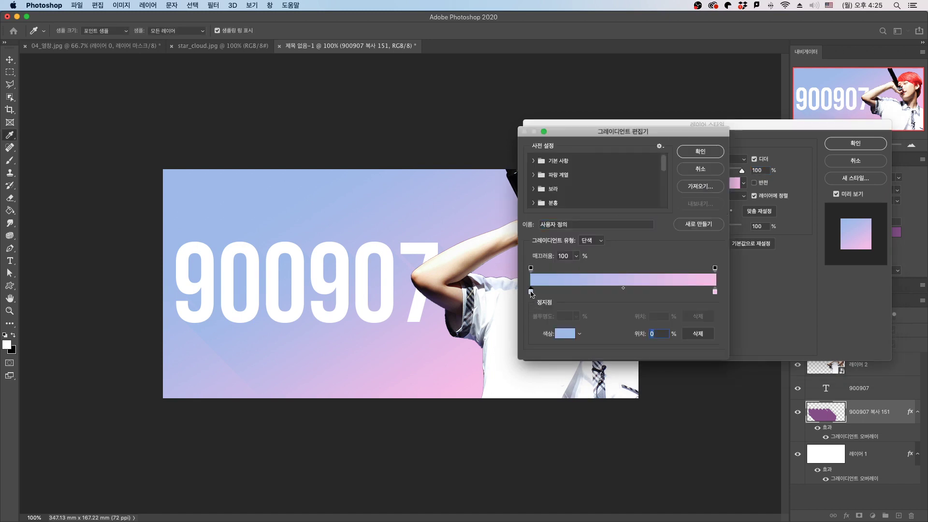
pyautogui.click(454, 370)
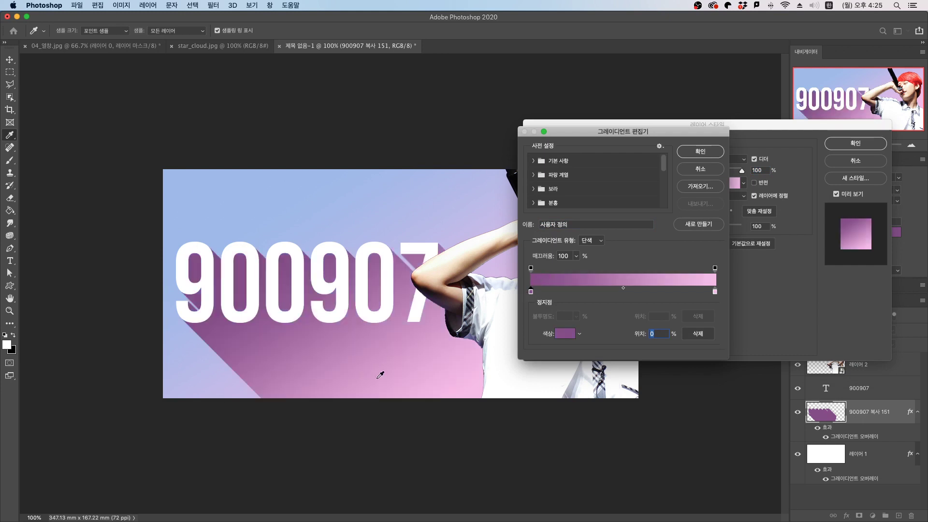
pyautogui.doubleClick(531, 291)
pyautogui.moveTo(630, 195); pyautogui.dragTo(624, 186)
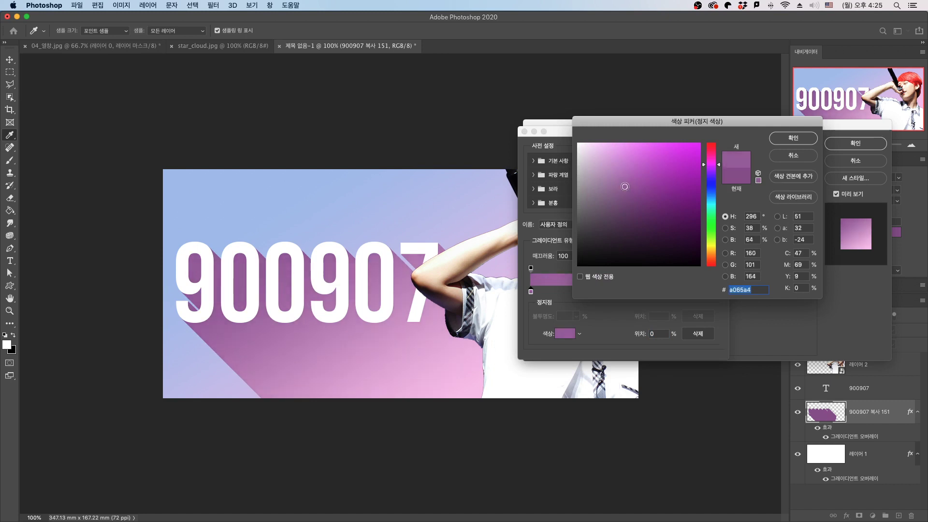
pyautogui.moveTo(712, 176); pyautogui.dragTo(711, 175)
pyautogui.press('Return')
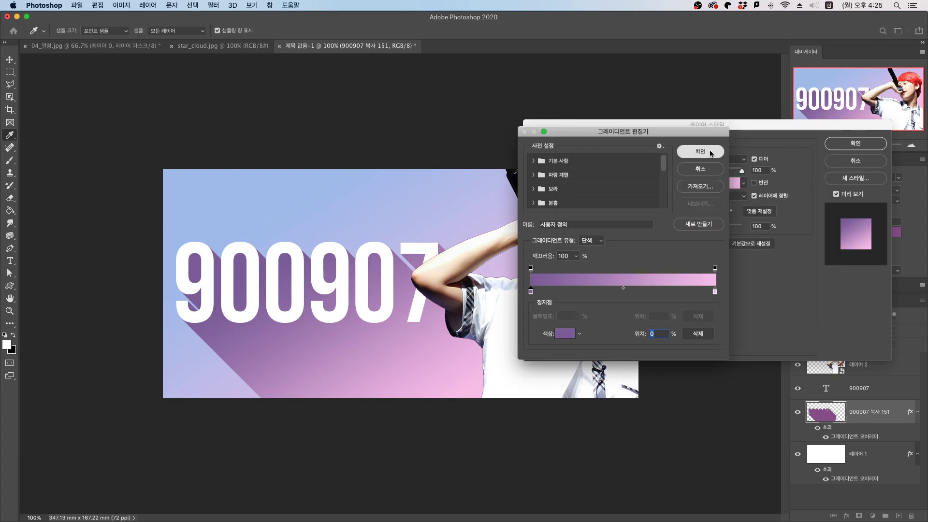
# - Set the shadow gradient's end color to a light lavender sampled from the background and shift that stop inward
pyautogui.click(700, 151)
pyautogui.click(733, 185)
pyautogui.click(715, 291)
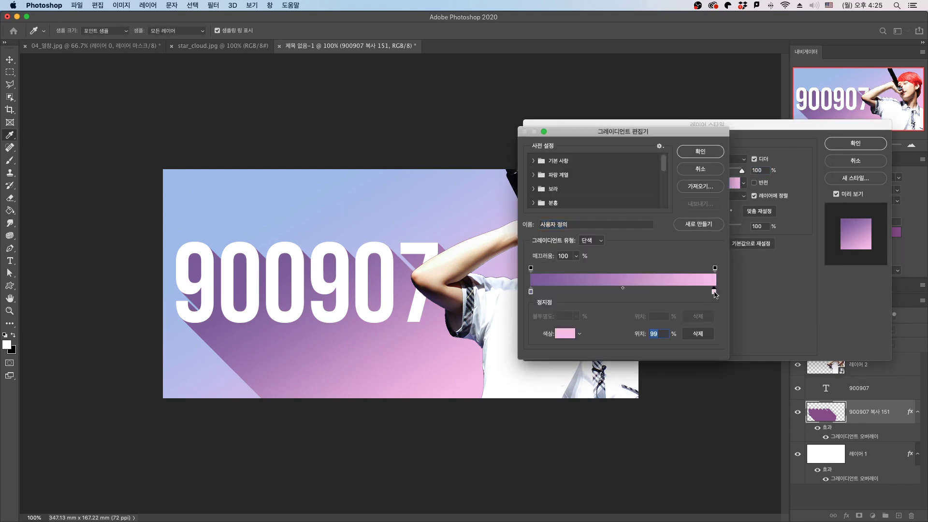
pyautogui.click(238, 389)
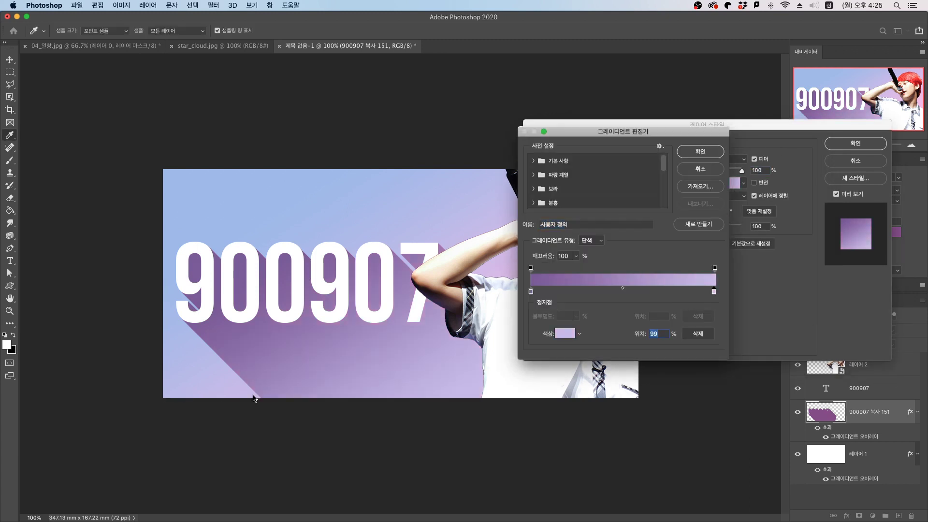
pyautogui.moveTo(714, 292); pyautogui.dragTo(673, 292)
pyautogui.click(701, 151)
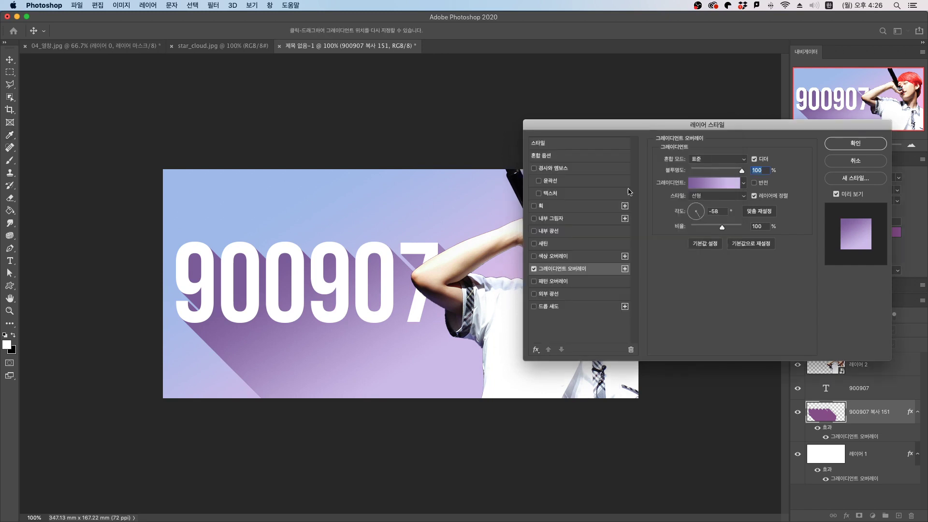
pyautogui.click(841, 144)
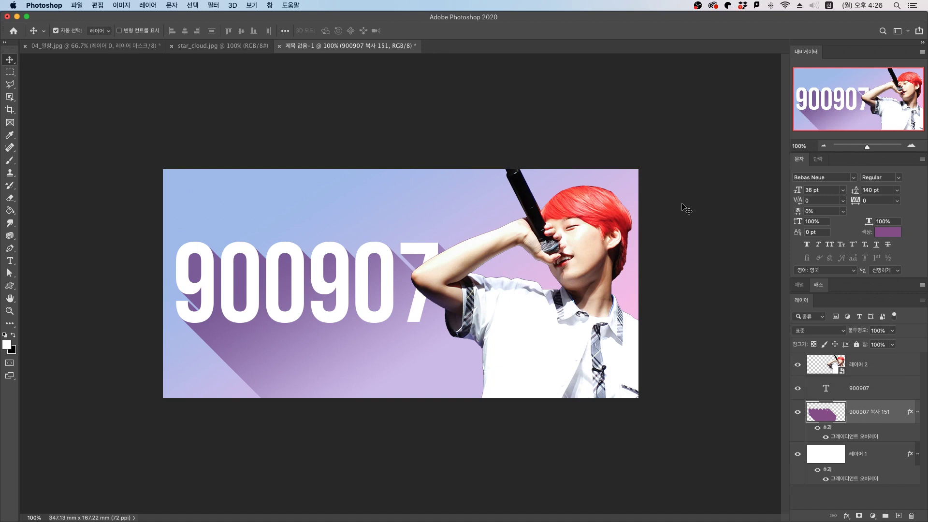
# - Add a 1 px outside stroke in purple #8765a4 to the white date text
pyautogui.click(299, 251)
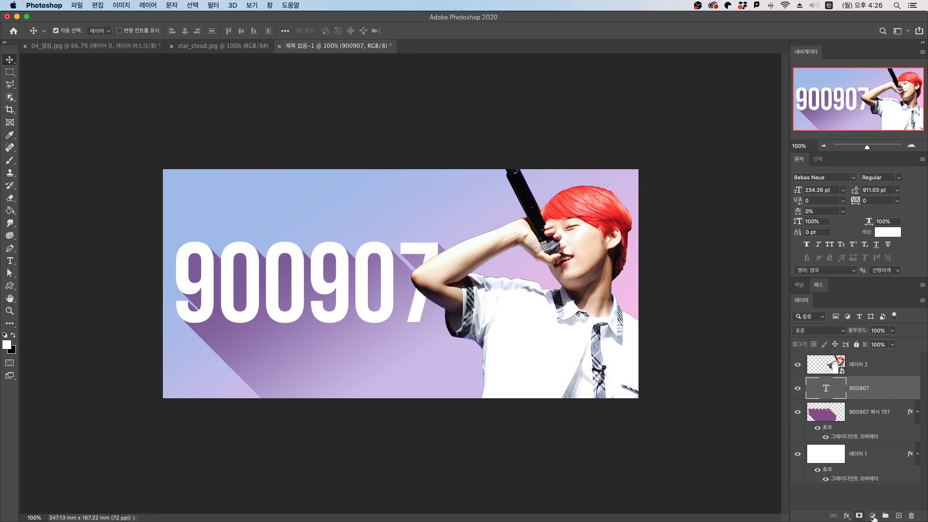
pyautogui.click(846, 516)
pyautogui.click(853, 429)
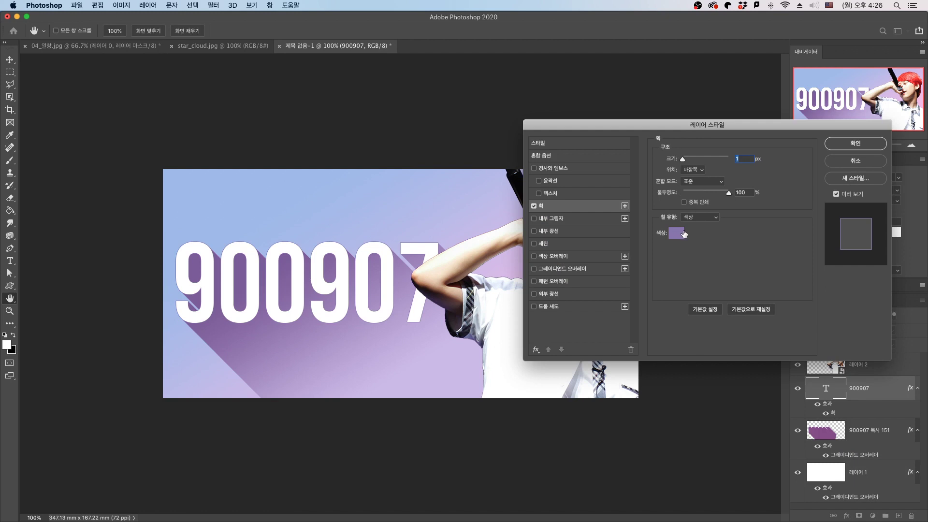
pyautogui.click(683, 234)
pyautogui.click(245, 256)
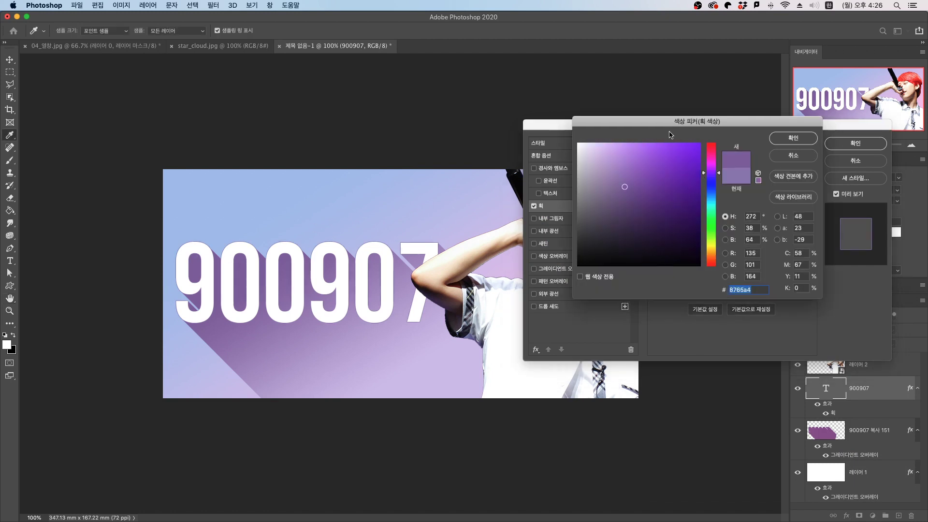
pyautogui.click(792, 137)
pyautogui.click(855, 143)
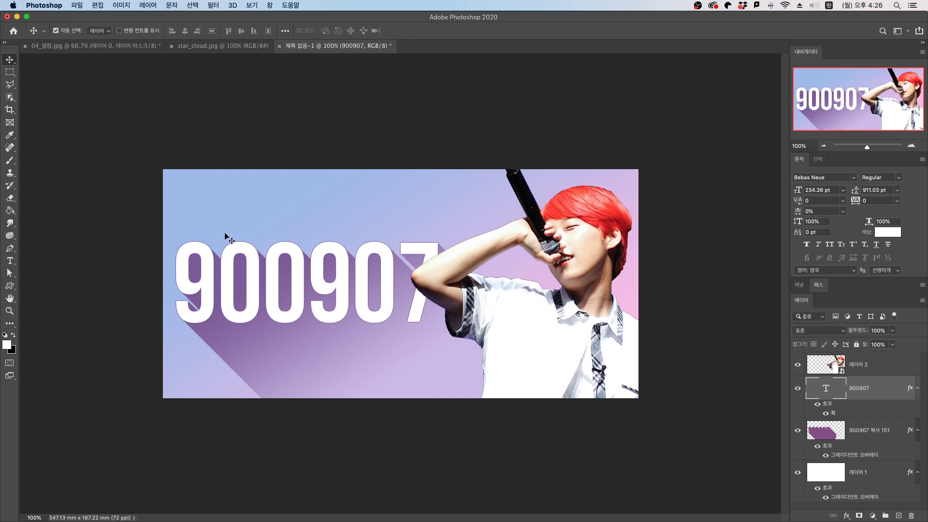
# - Add the text "Jaejae" above the date and set it in the a Auto Signature font
pyautogui.click(10, 261)
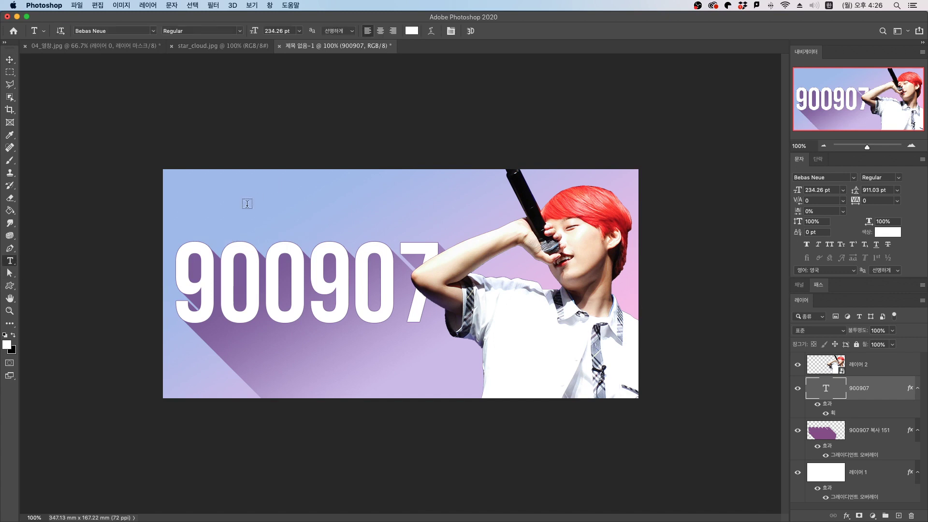
pyautogui.click(250, 203)
pyautogui.write('ㅓ')
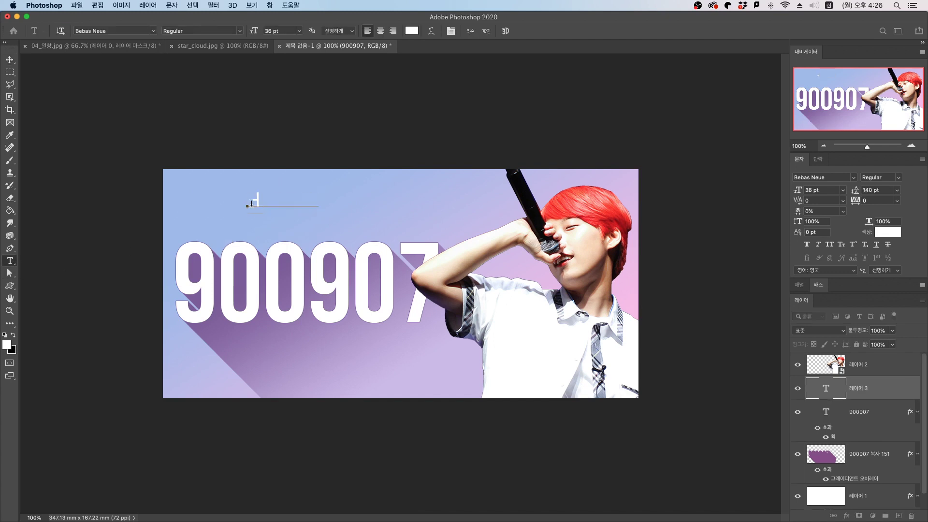
pyautogui.press('BackSpace')
pyautogui.hotkey('ctrl', 'space')
pyautogui.write('Jaeja')
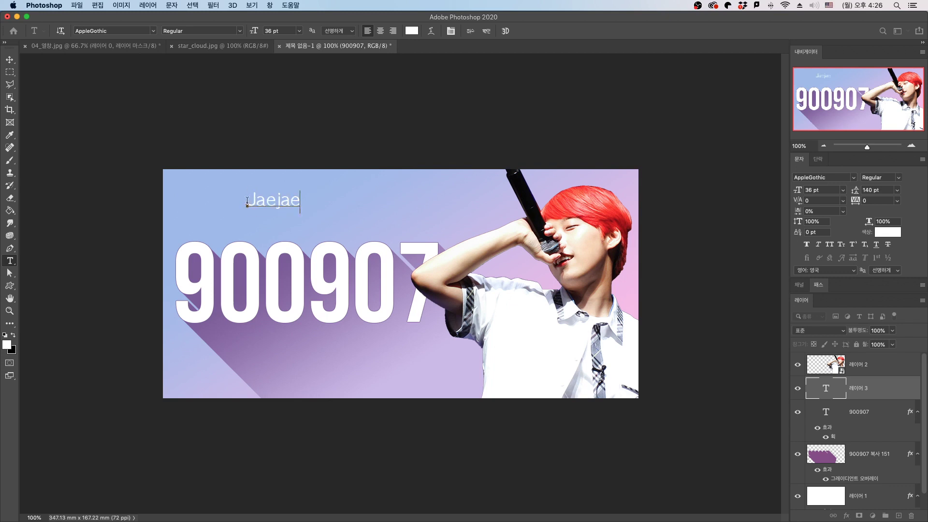
pyautogui.press('super+a')
pyautogui.click(153, 31)
pyautogui.click(168, 84)
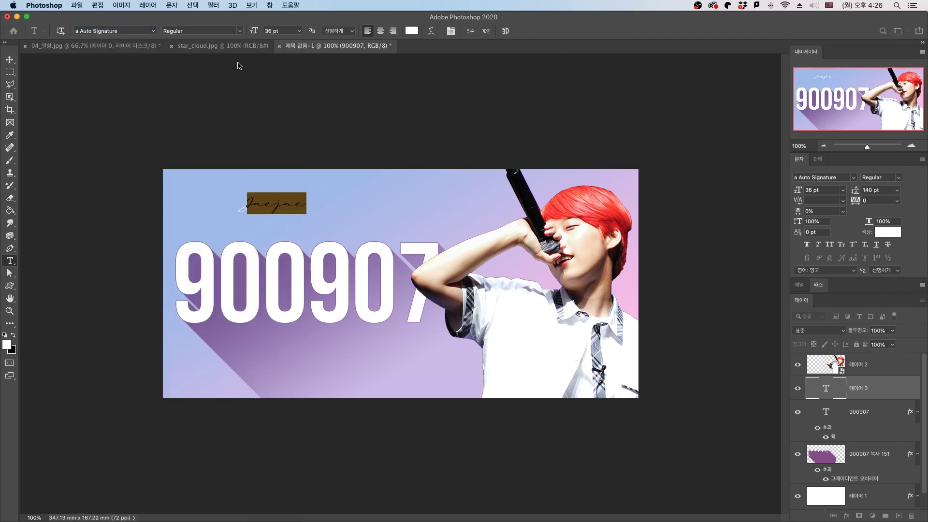
# - Color the "Jaejae" text a medium blue derived from the background's light blue
pyautogui.click(412, 31)
pyautogui.click(387, 185)
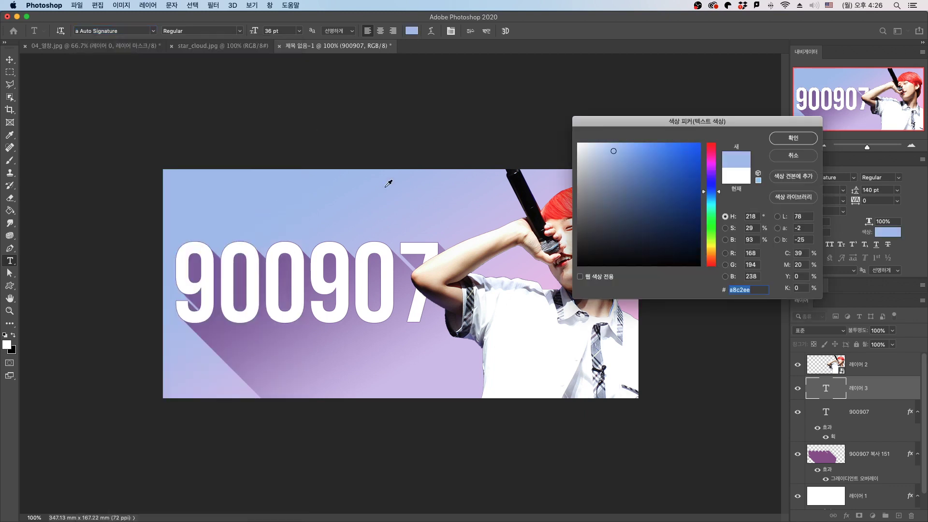
pyautogui.click(636, 159)
pyautogui.moveTo(650, 161); pyautogui.dragTo(649, 168)
pyautogui.press('Return')
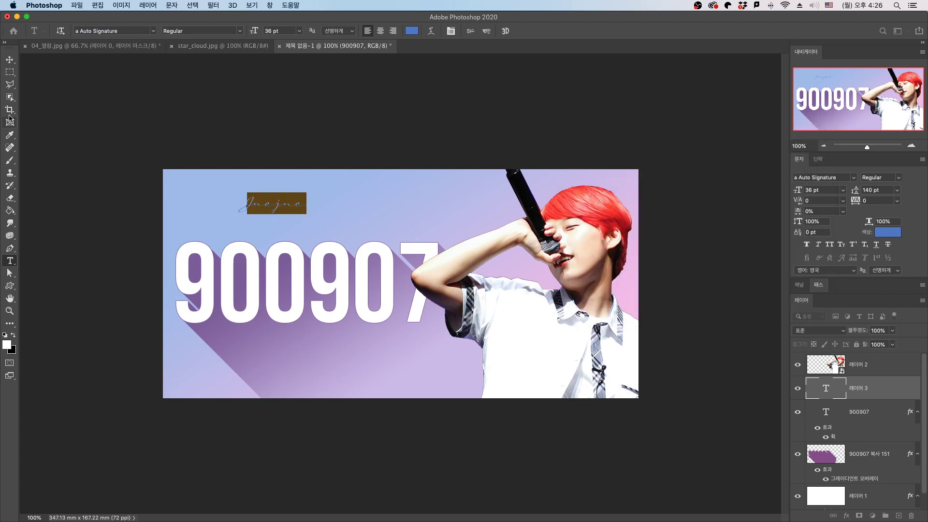
pyautogui.click(9, 60)
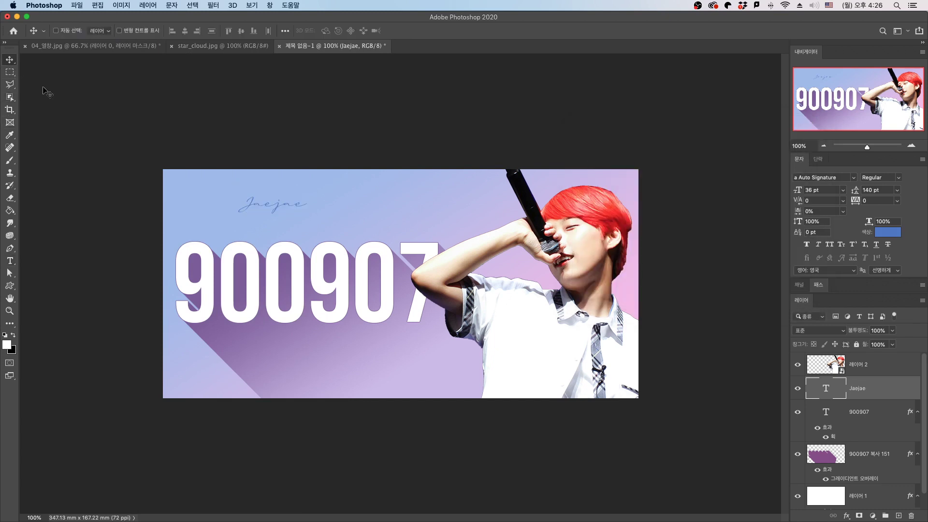
# - Scale the "Jaejae" text to about 203%, place it over the date's upper-left edge and move its layer beneath the date text
pyautogui.press('super+t')
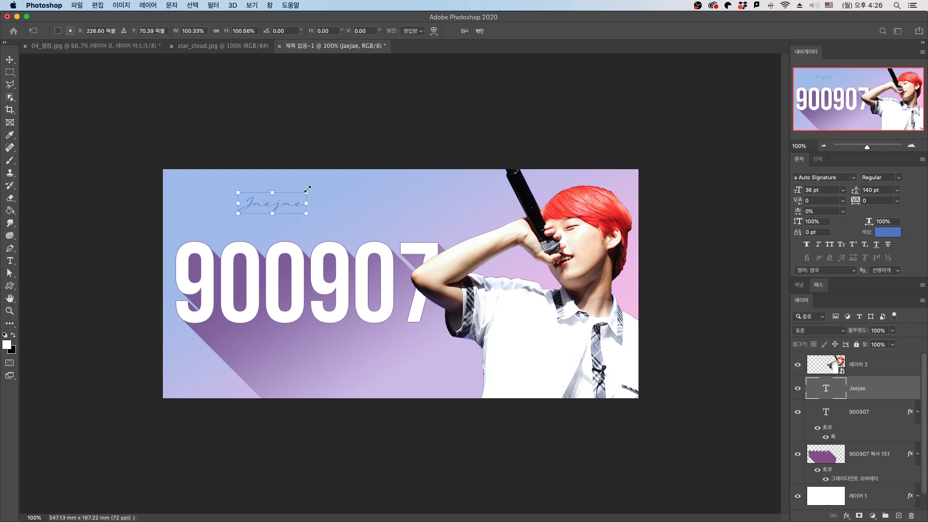
pyautogui.moveTo(306, 188)
pyautogui.mouseDown()
pyautogui.moveTo(355, 158)
pyautogui.moveTo(359, 164)
pyautogui.moveTo(350, 180)
pyautogui.moveTo(261, 232)
pyautogui.moveTo(315, 204)
pyautogui.mouseUp()
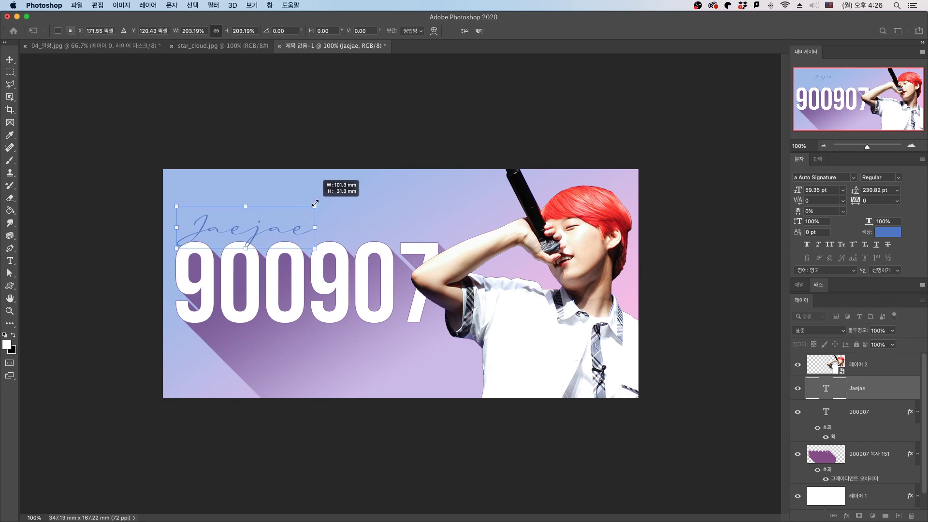
pyautogui.press('Return')
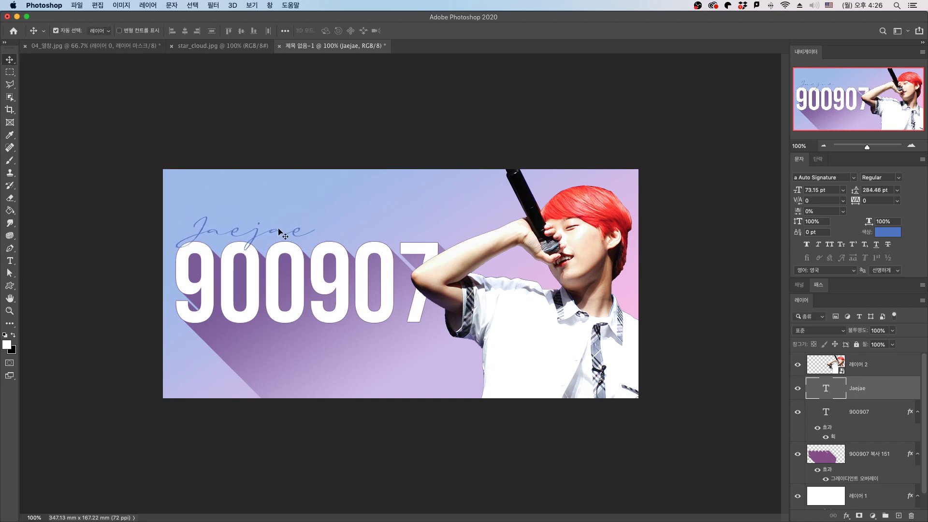
pyautogui.moveTo(877, 391); pyautogui.dragTo(879, 443)
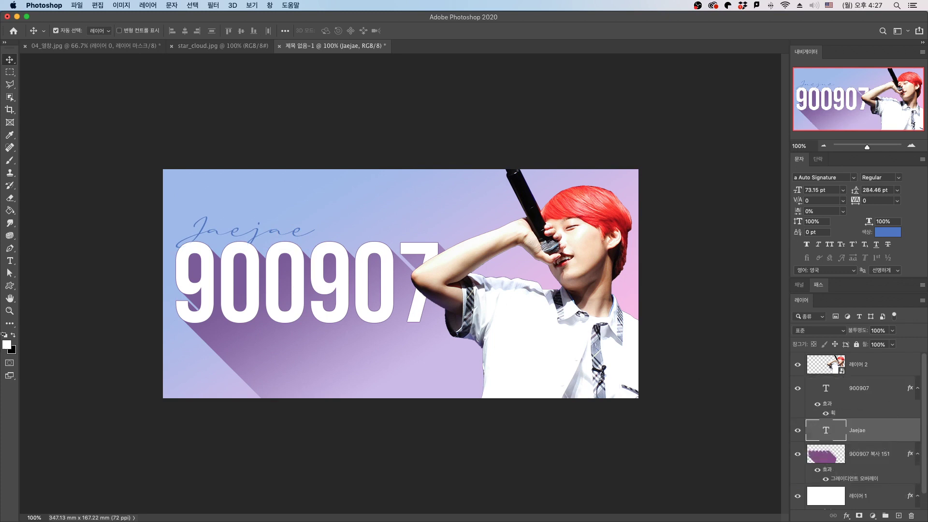
# - Add the tagline "뉴미디어계의 슈퍼스타, 연반인 재재" as a new text layer below the date
pyautogui.click(10, 261)
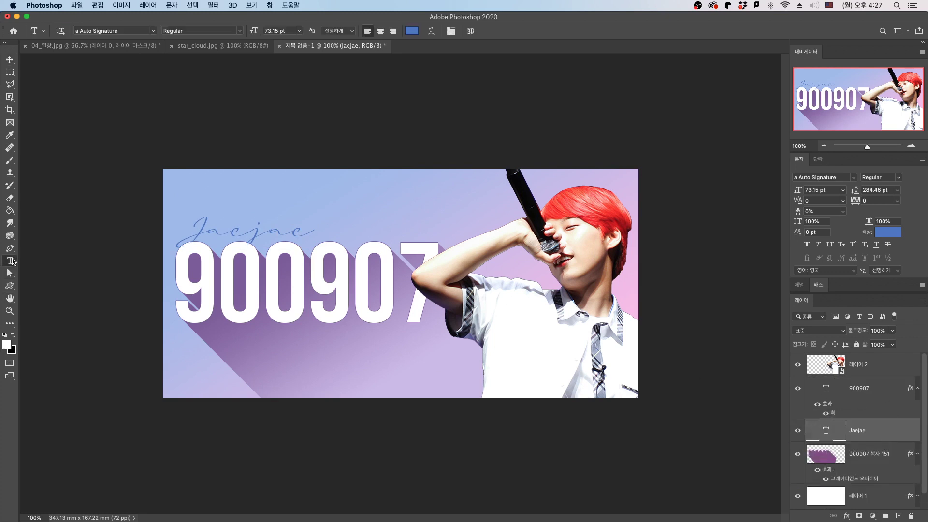
pyautogui.click(245, 343)
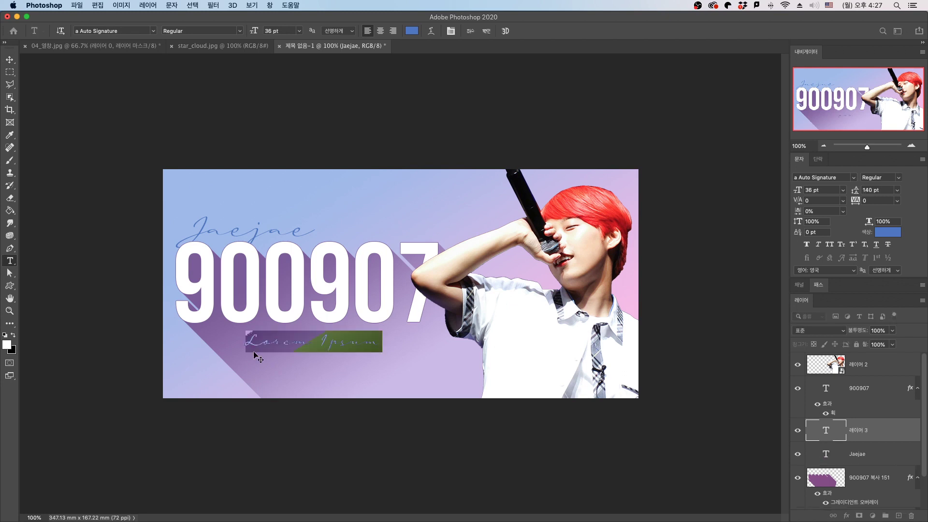
pyautogui.write('a')
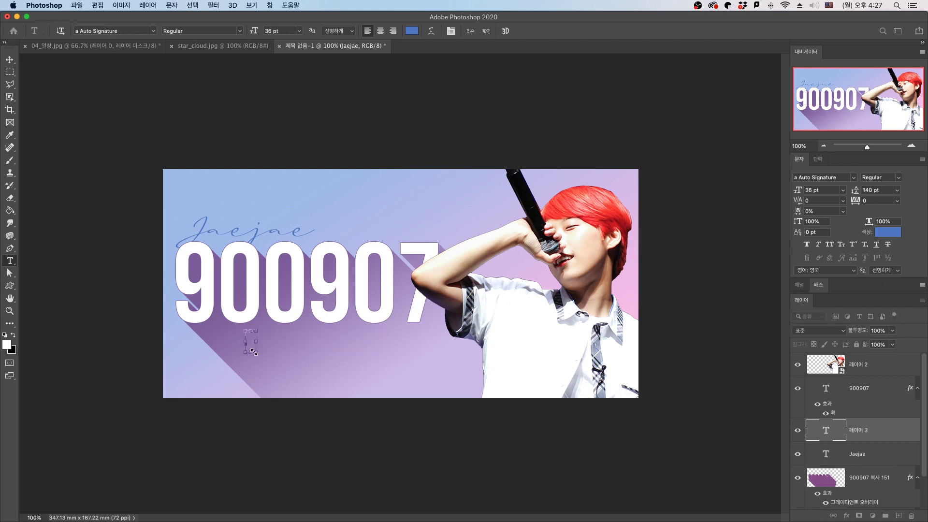
pyautogui.hotkey('ctrl', 'space')
pyautogui.write('ㄴㅠ미디어계의 슈')
pyautogui.write('퍼스타, 연미')
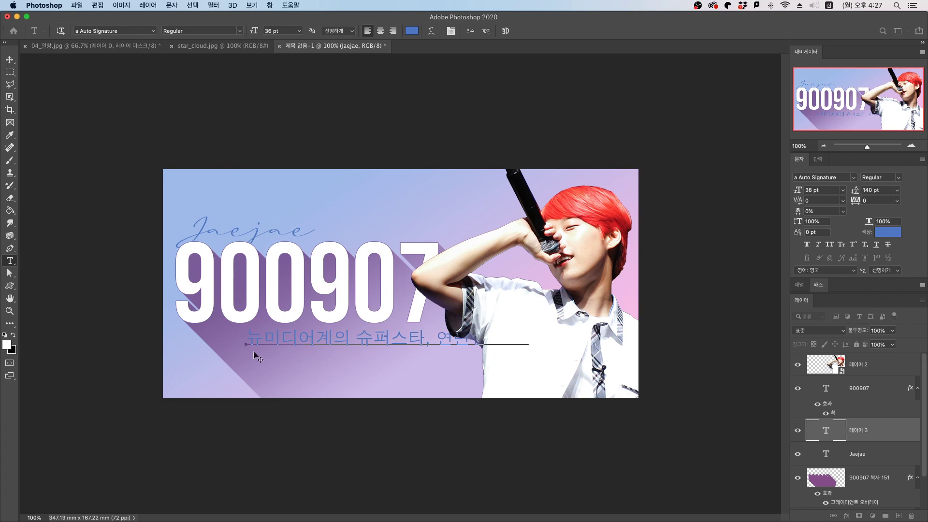
# - Set the tagline's color to white #ffffff and its font to Cafe24 Shiningstar
pyautogui.press('super+a')
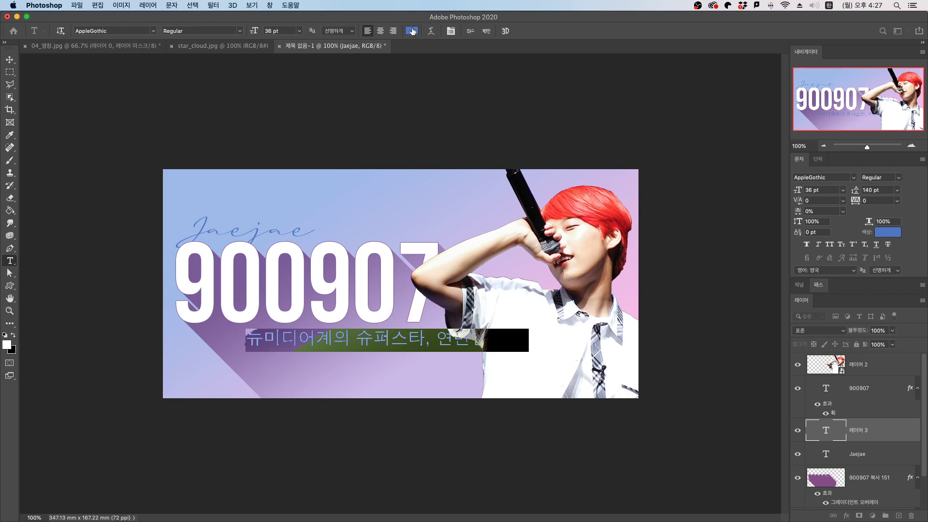
pyautogui.click(411, 30)
pyautogui.moveTo(590, 163); pyautogui.dragTo(481, 81)
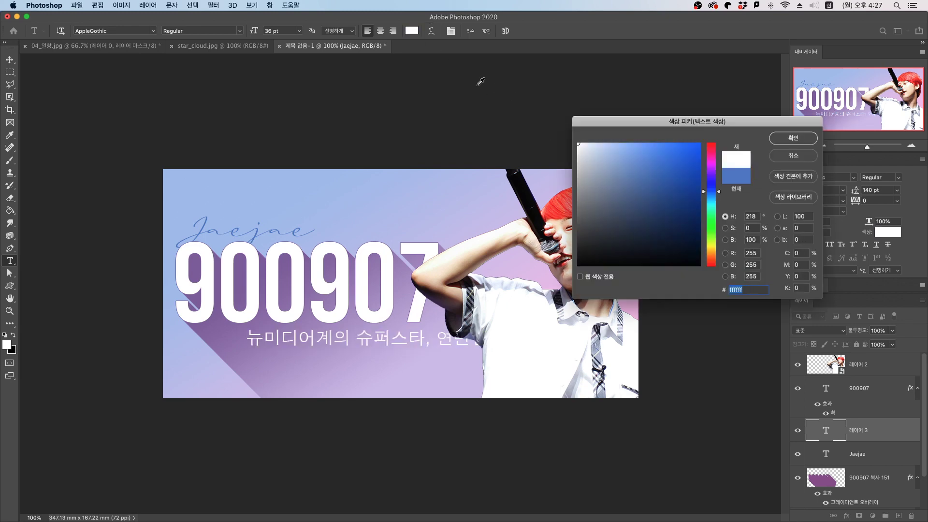
pyautogui.press('Return')
pyautogui.click(153, 31)
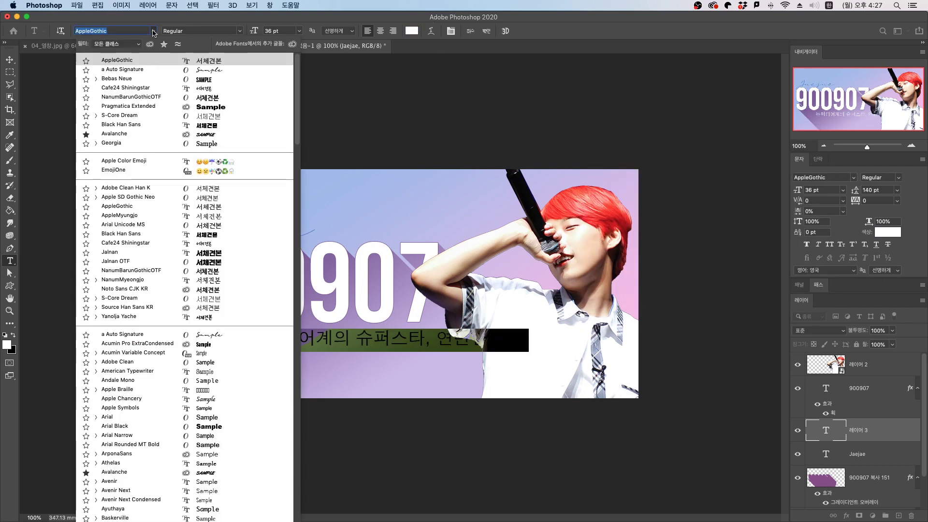
pyautogui.click(167, 88)
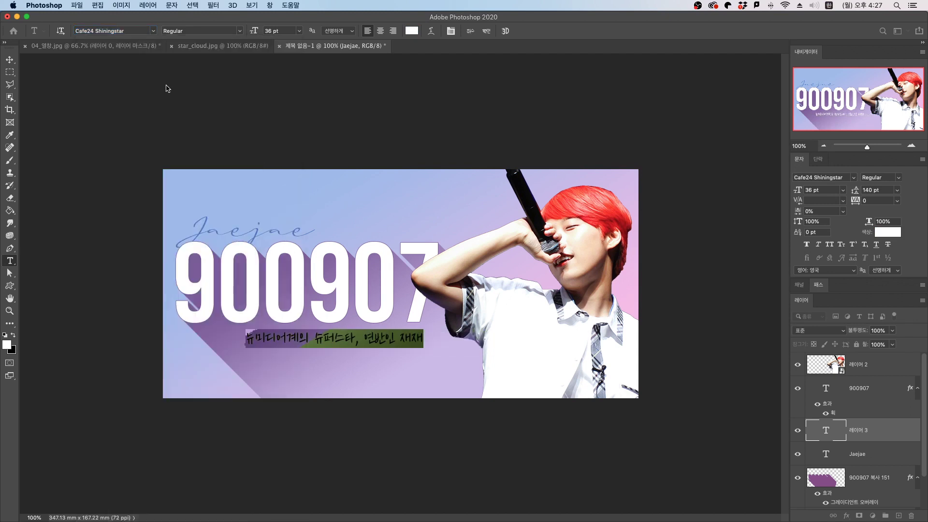
pyautogui.press('Right')
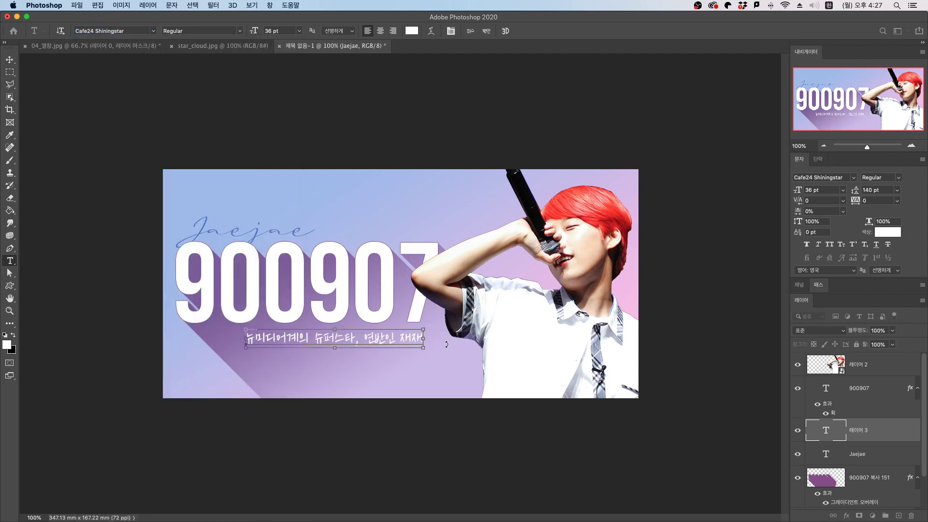
pyautogui.keyDown('shift'); pyautogui.click(246, 339); pyautogui.keyUp('shift')
pyautogui.click(300, 32)
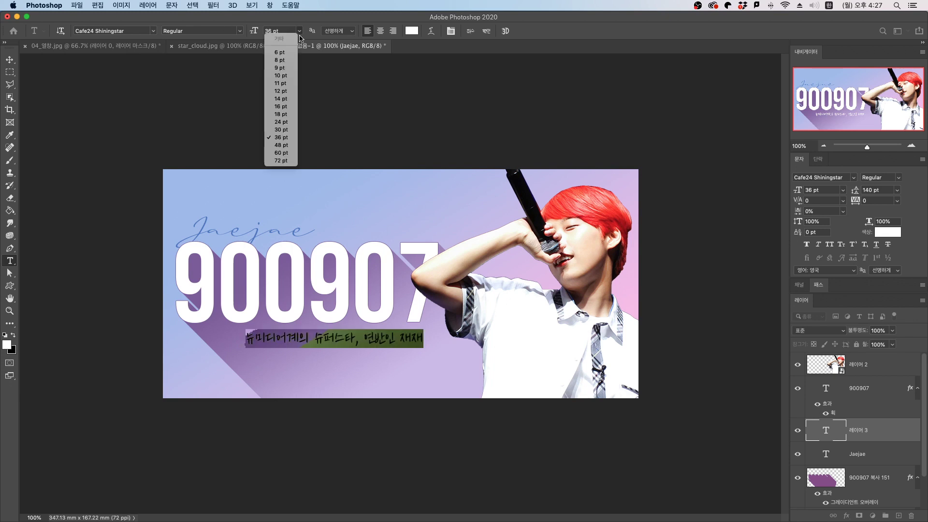
pyautogui.click(280, 132)
# - Scale the tagline to about 113% and place it just below the date, aligned with the date's right edge
pyautogui.click(10, 60)
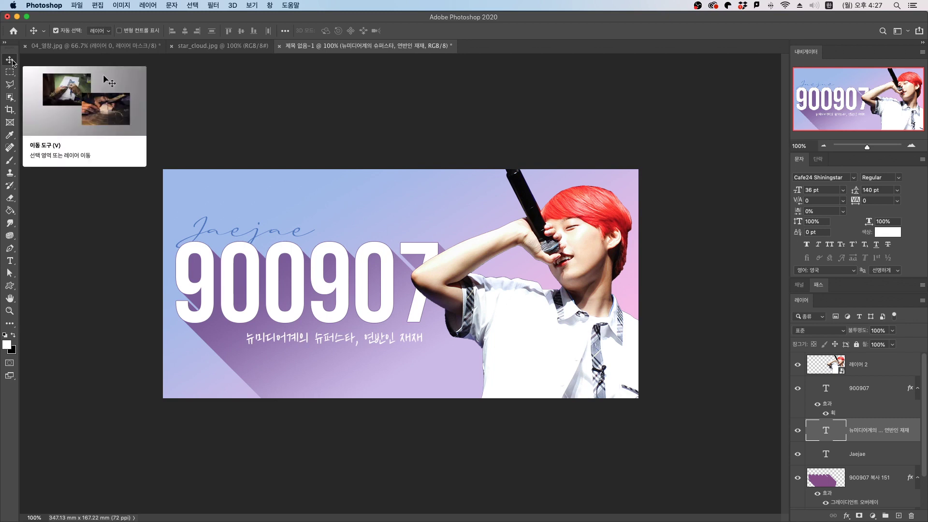
pyautogui.press('super+t')
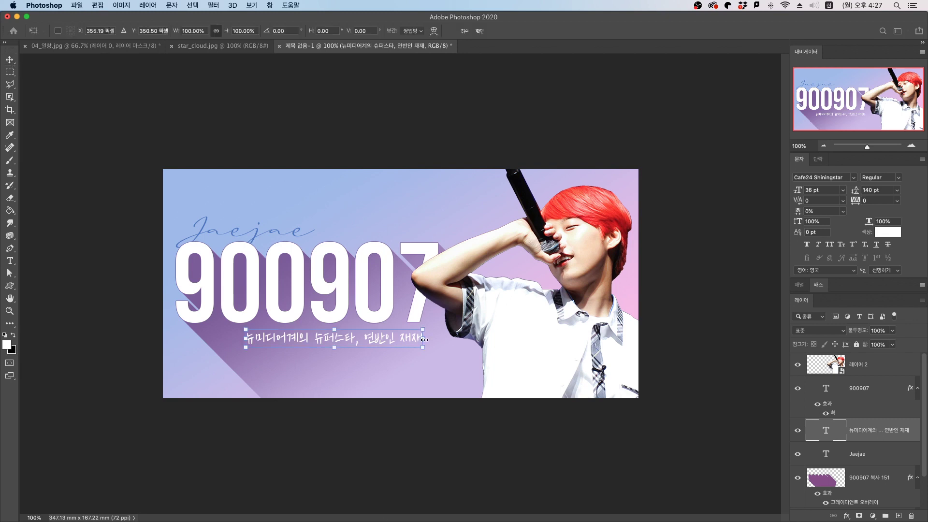
pyautogui.moveTo(422, 345); pyautogui.dragTo(445, 348)
pyautogui.moveTo(249, 327); pyautogui.dragTo(292, 339)
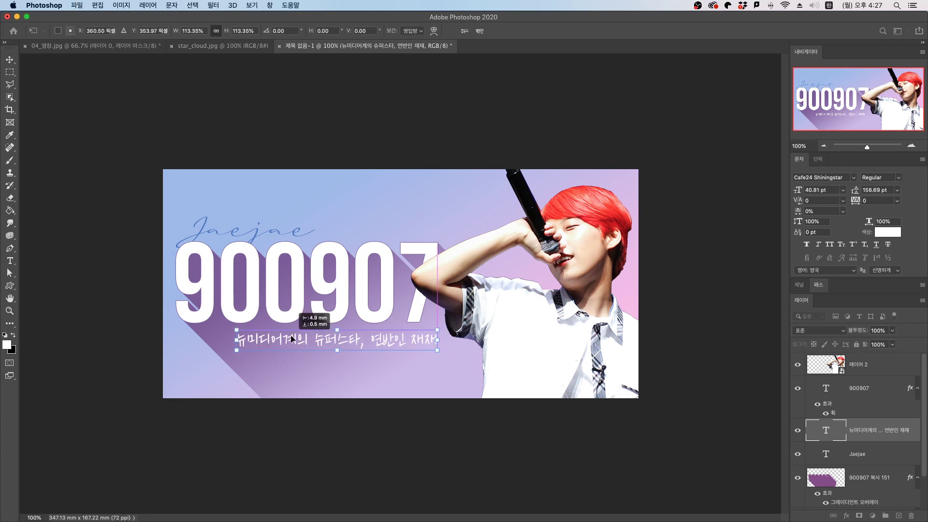
pyautogui.press('Return')
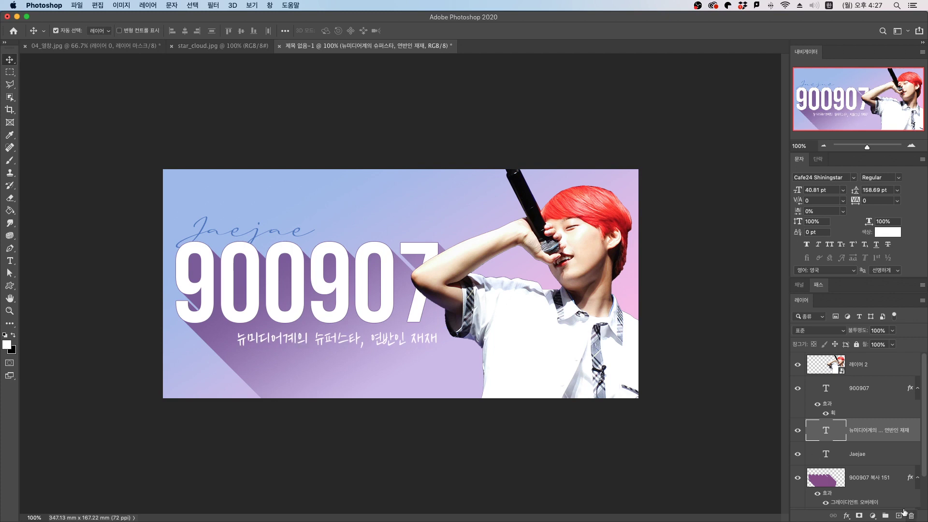
# - Add an Outer Glow effect to the tagline with 44% opacity and a 6 px size
pyautogui.click(847, 515)
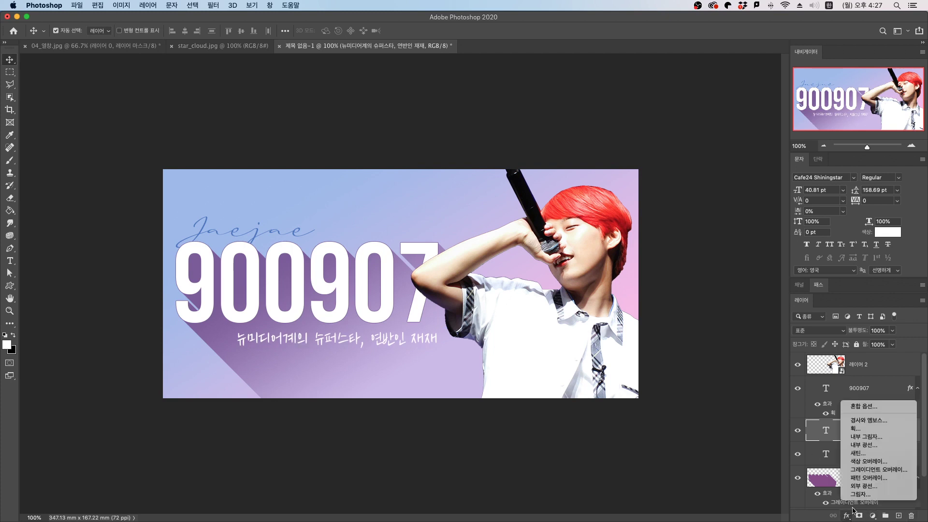
pyautogui.click(852, 486)
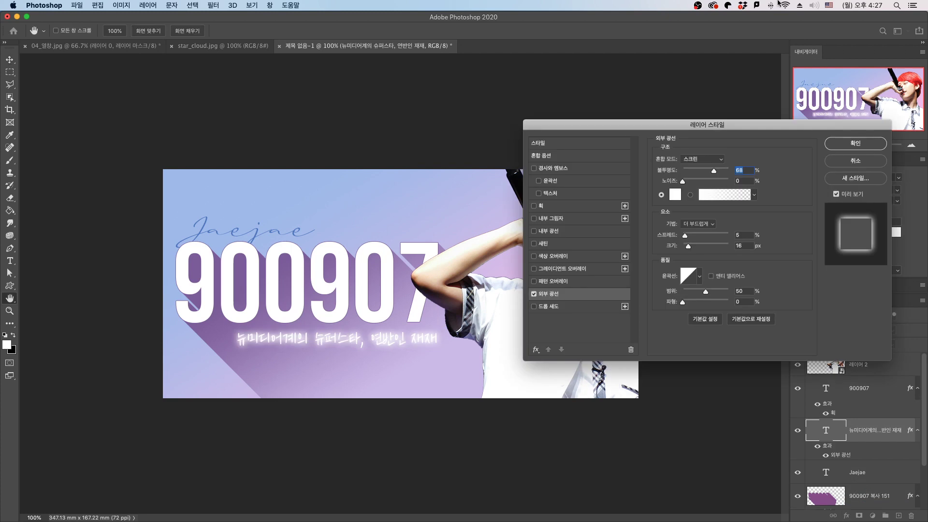
pyautogui.moveTo(688, 248); pyautogui.dragTo(688, 249)
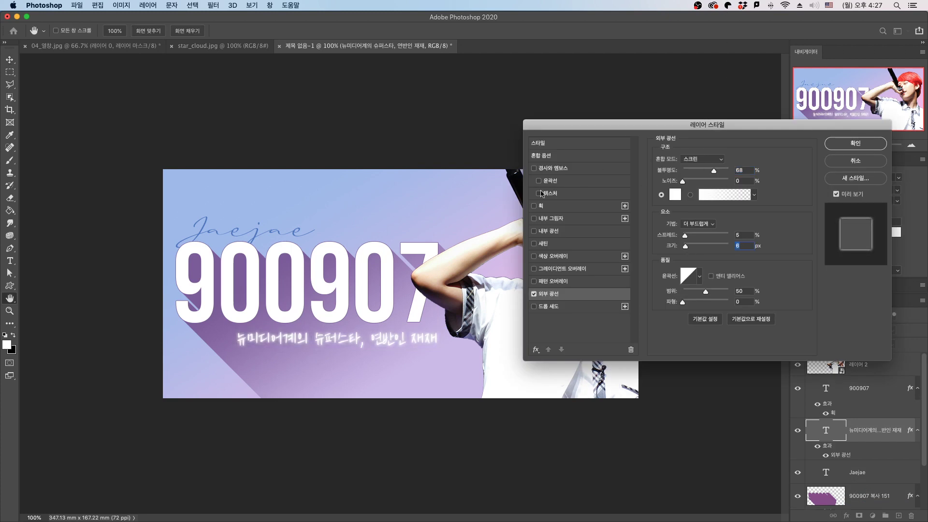
pyautogui.moveTo(713, 171); pyautogui.dragTo(705, 173)
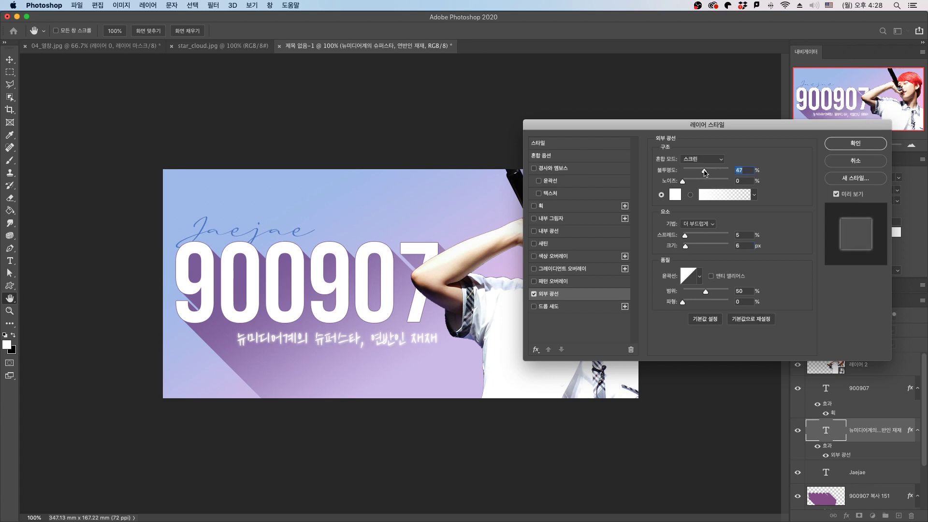
pyautogui.click(854, 143)
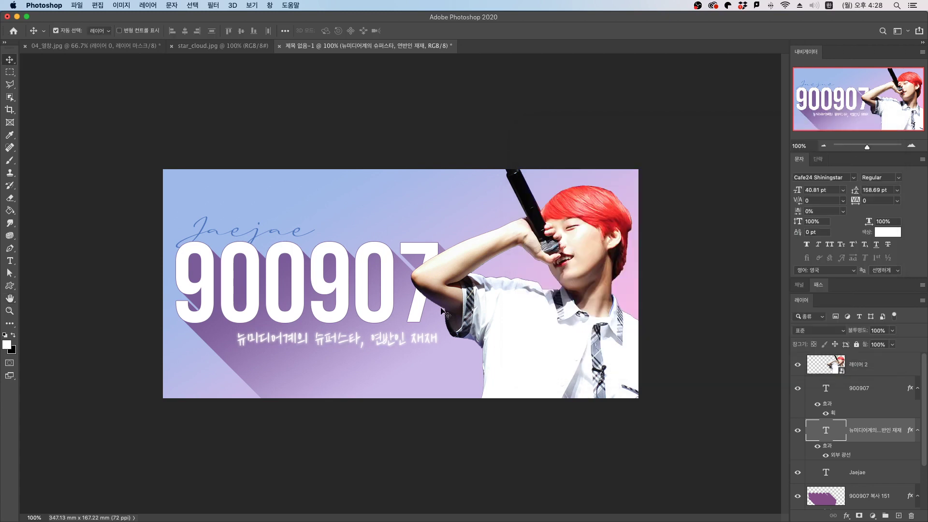
# - Add an Outer Glow effect to the singer layer with 77% opacity, 7% spread and a size of about 10 px
pyautogui.click(595, 232)
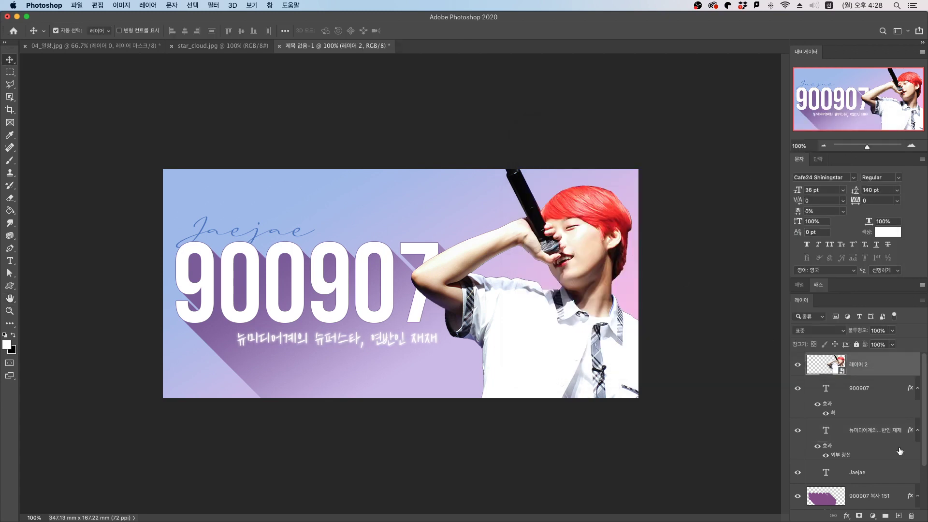
pyautogui.click(846, 516)
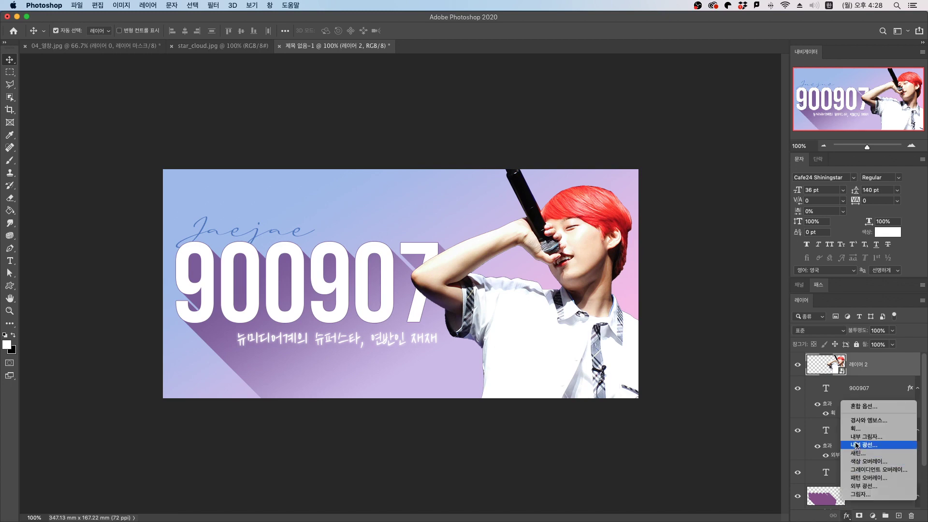
pyautogui.click(863, 485)
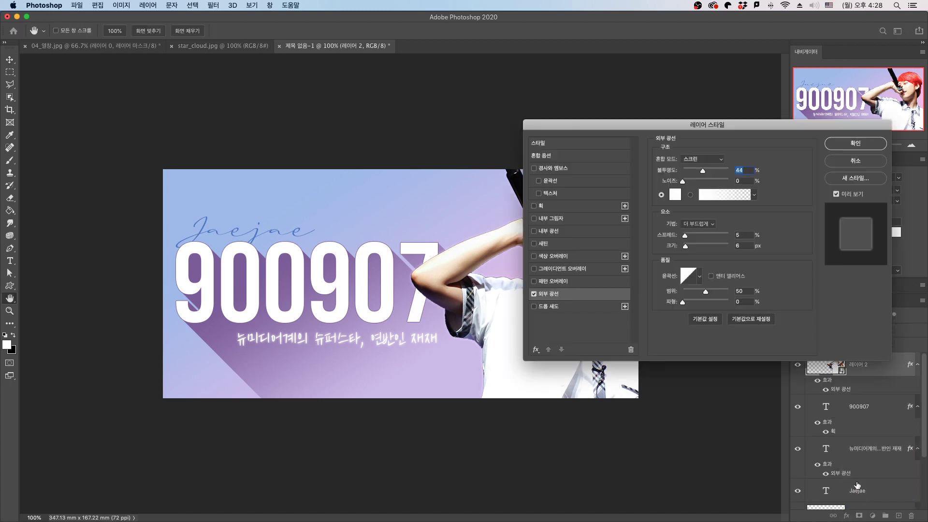
pyautogui.moveTo(650, 125); pyautogui.dragTo(383, 271)
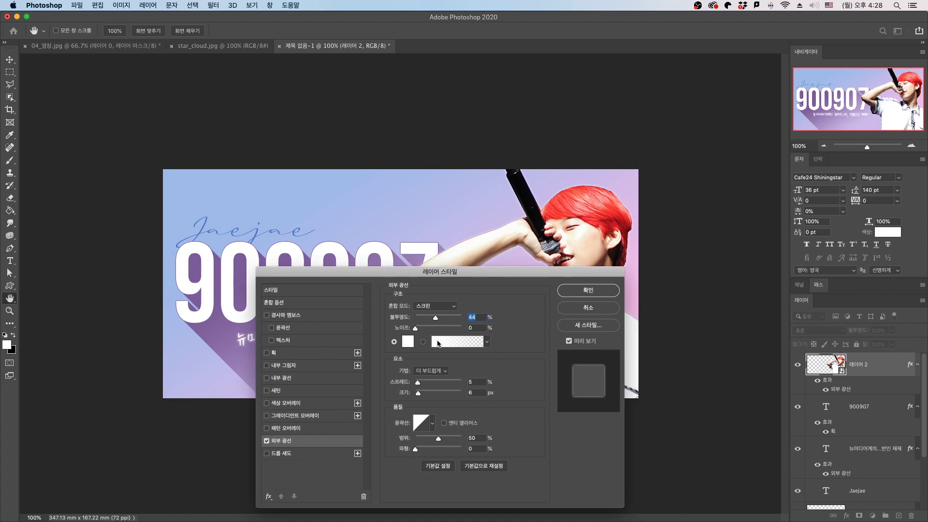
pyautogui.moveTo(435, 317); pyautogui.dragTo(449, 322)
pyautogui.moveTo(419, 384); pyautogui.dragTo(420, 396)
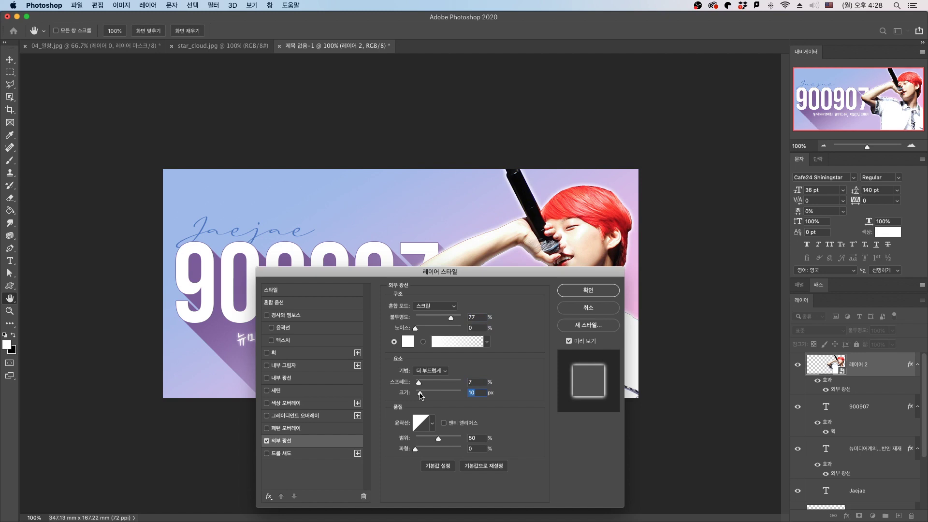
pyautogui.click(597, 291)
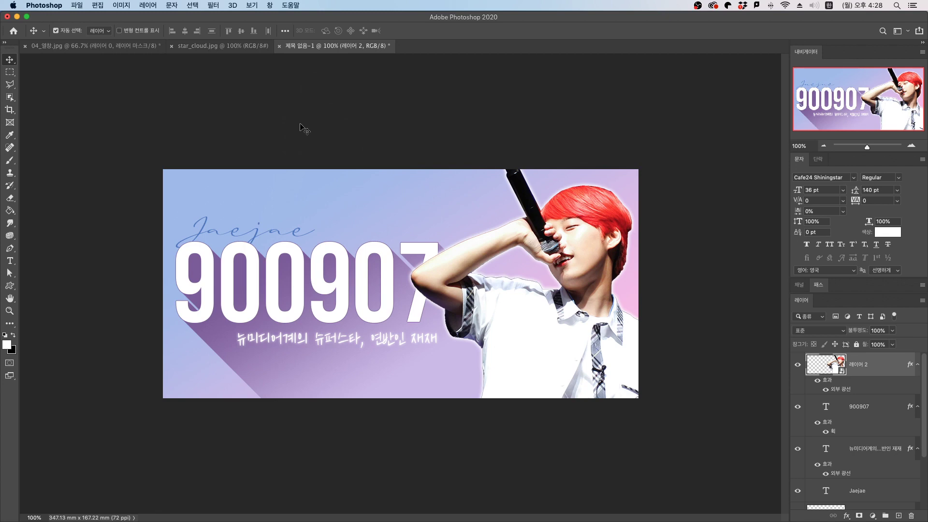
# - Copy the starry sky image from star_cloud.jpg into the banner document as a new layer covering the canvas
pyautogui.click(230, 51)
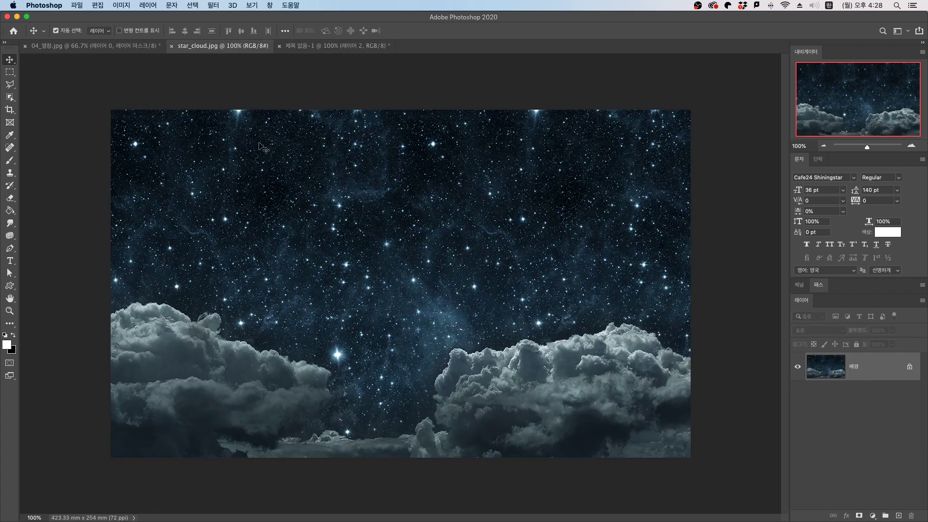
pyautogui.moveTo(240, 226); pyautogui.dragTo(315, 47)
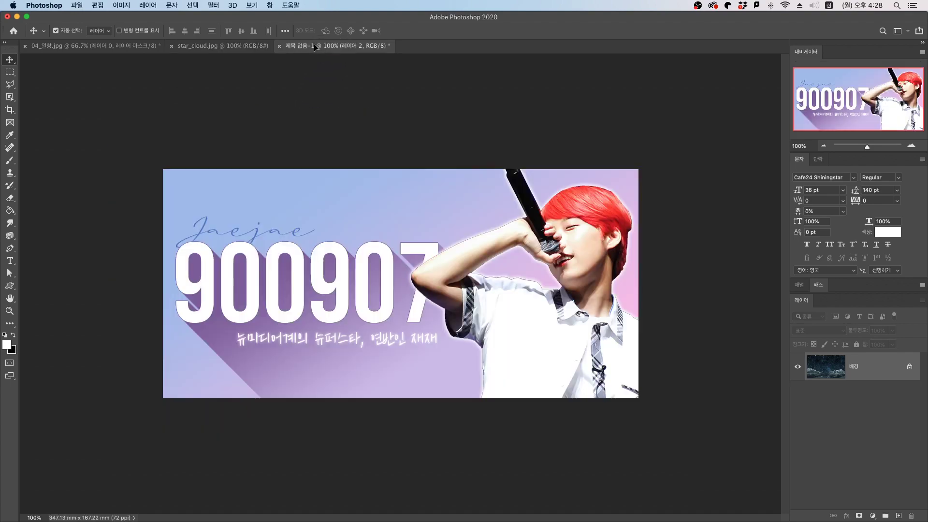
pyautogui.moveTo(319, 171); pyautogui.dragTo(318, 171)
pyautogui.moveTo(320, 203); pyautogui.dragTo(379, 282)
pyautogui.press('super')
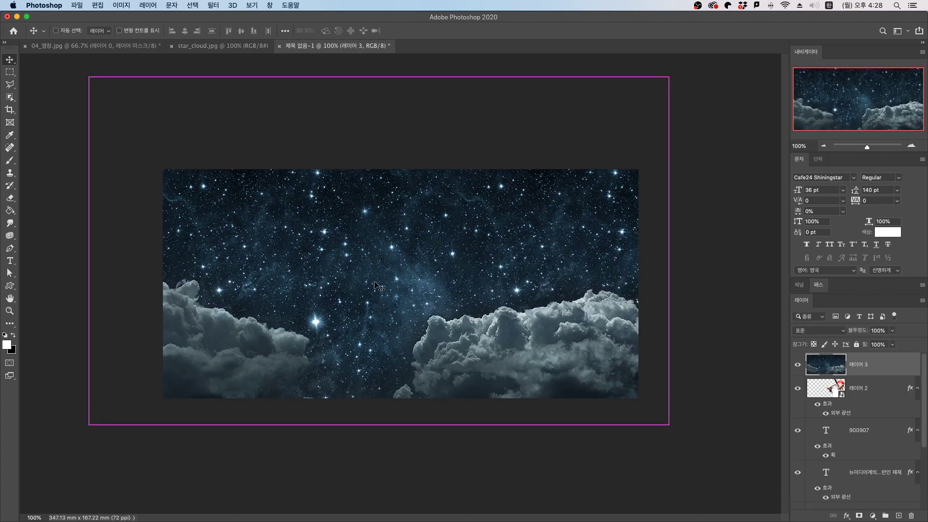
# - Scale the starry sky layer down until it just spans the banner's width, and position it to cover the whole canvas
pyautogui.press('super+t')
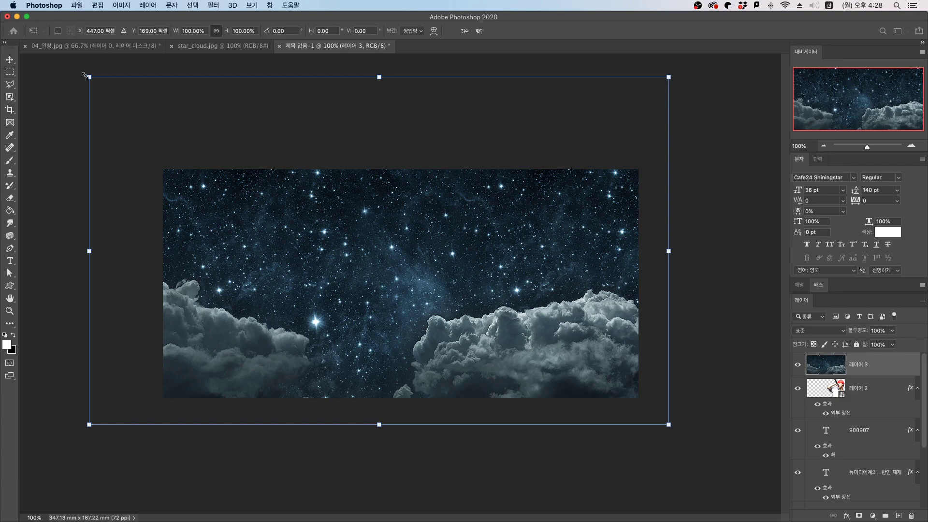
pyautogui.moveTo(84, 74); pyautogui.dragTo(145, 140)
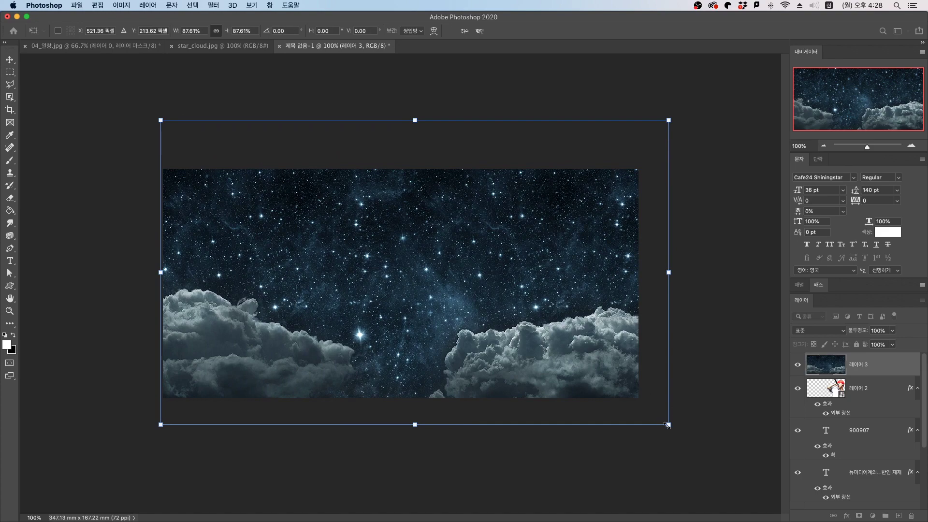
pyautogui.moveTo(668, 425); pyautogui.dragTo(641, 407)
pyautogui.moveTo(575, 374); pyautogui.dragTo(534, 364)
pyautogui.press('Return')
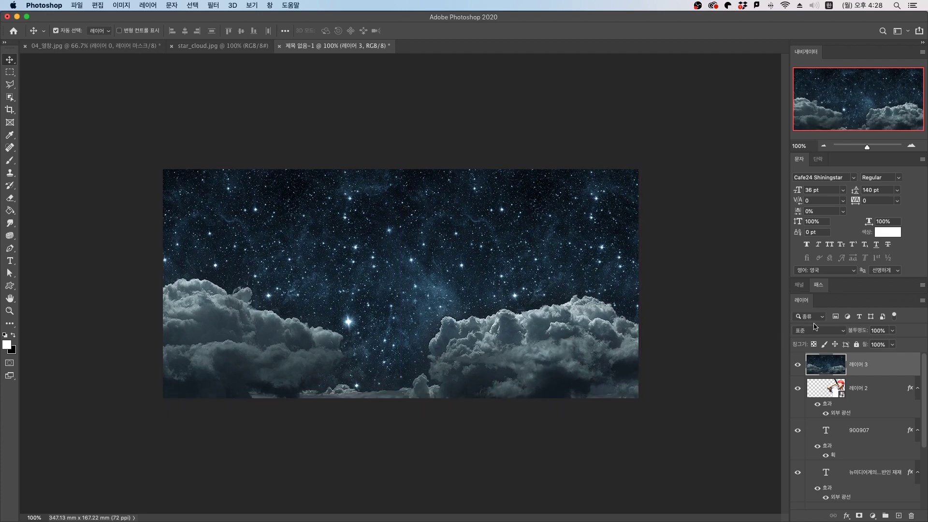
# - Try the Screen blend mode on the starry sky layer and return it to Normal
pyautogui.click(843, 332)
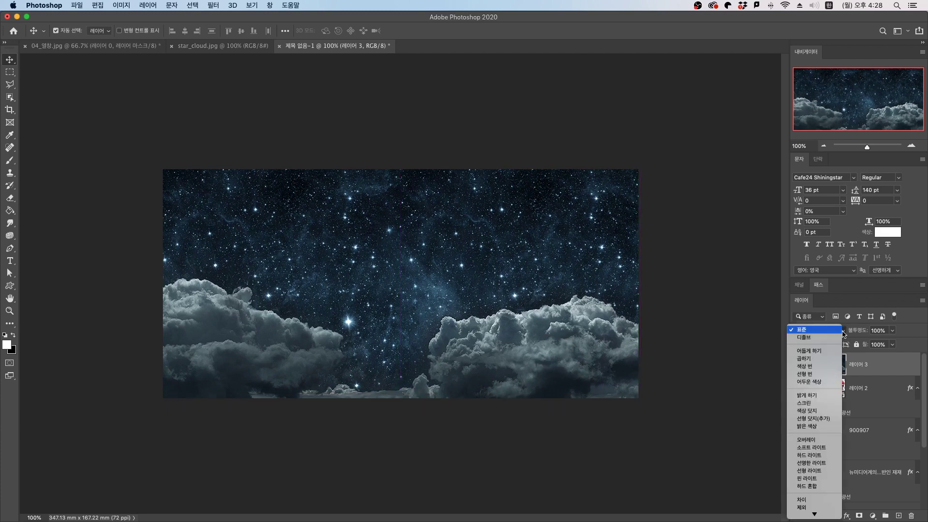
pyautogui.click(812, 403)
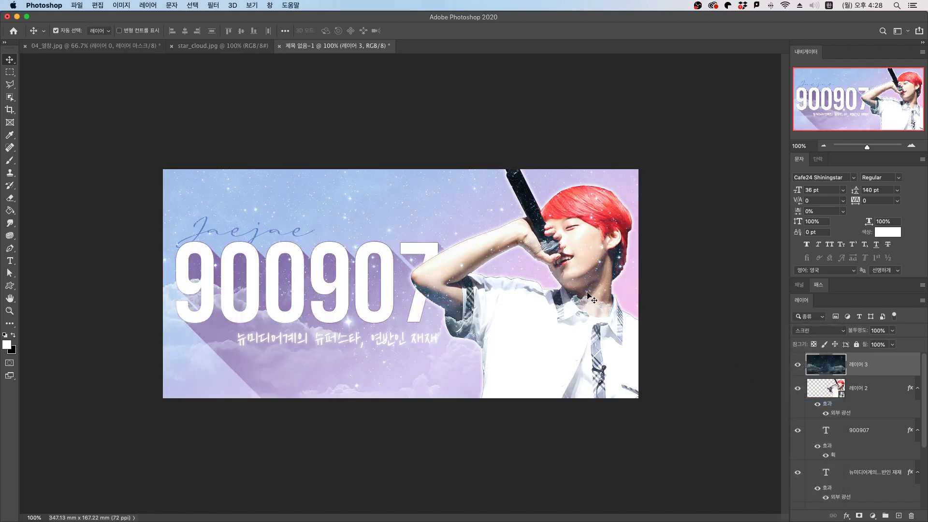
pyautogui.click(819, 330)
pyautogui.click(804, 255)
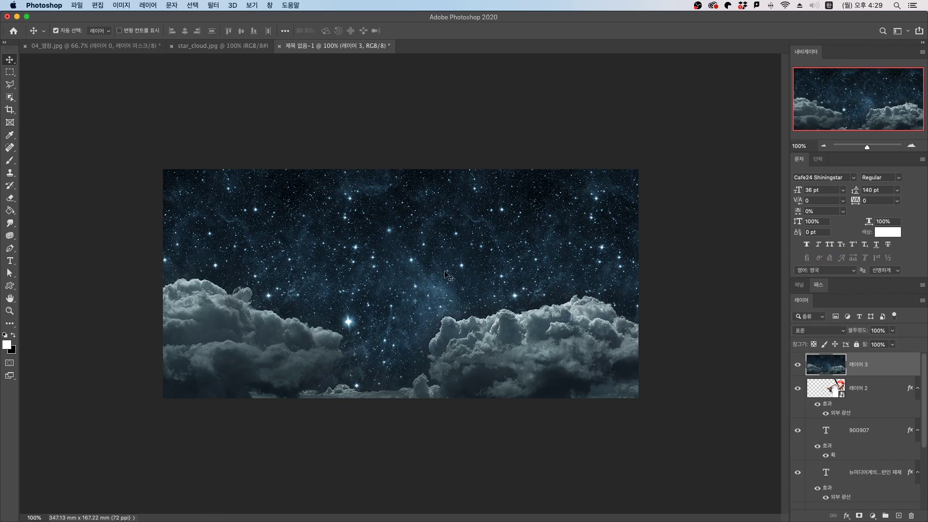
# - Desaturate the starry sky layer and set its blend mode to Screen
pyautogui.press('super+shift+u')
pyautogui.click(821, 332)
pyautogui.click(811, 407)
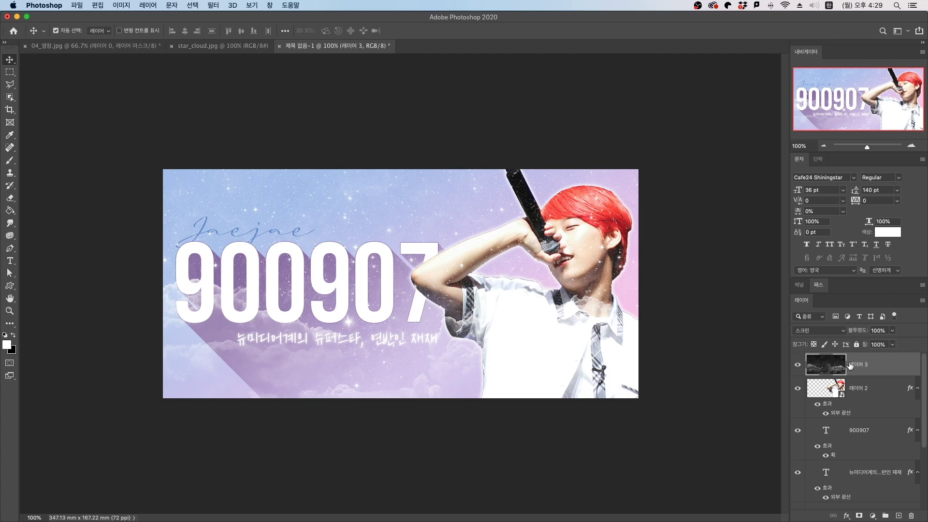
# - Move the starry sky layer beneath the "Jaejae" text layer, directly above the date's long shadow layer
pyautogui.moveTo(851, 366); pyautogui.dragTo(827, 500)
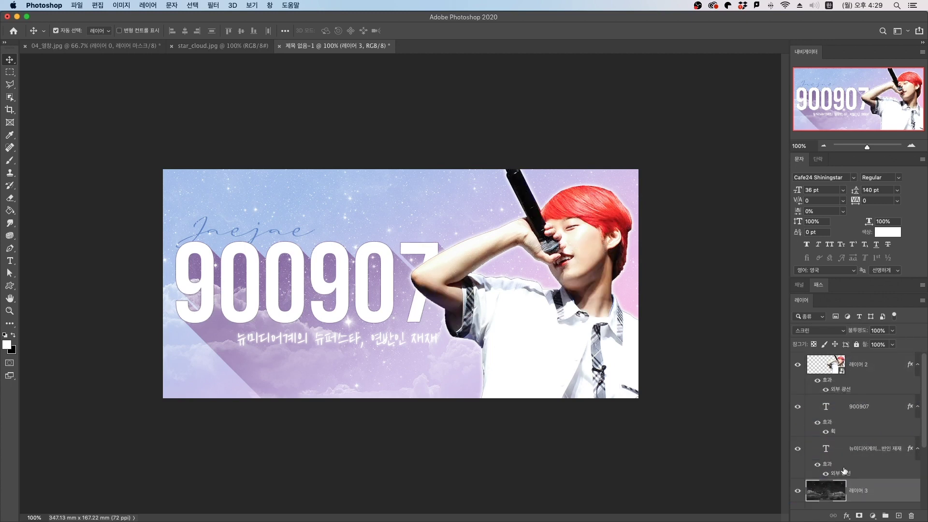
pyautogui.scroll(-3, 827, 435)
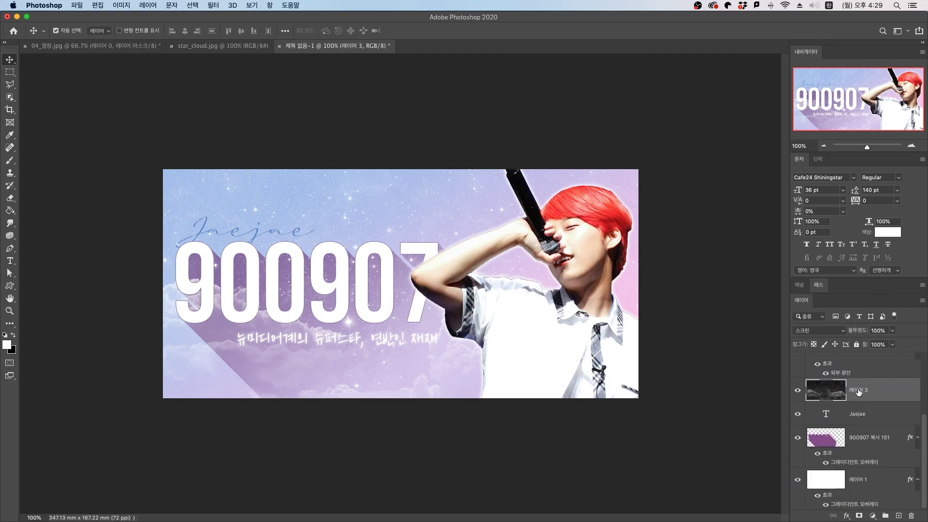
pyautogui.moveTo(858, 393); pyautogui.dragTo(854, 427)
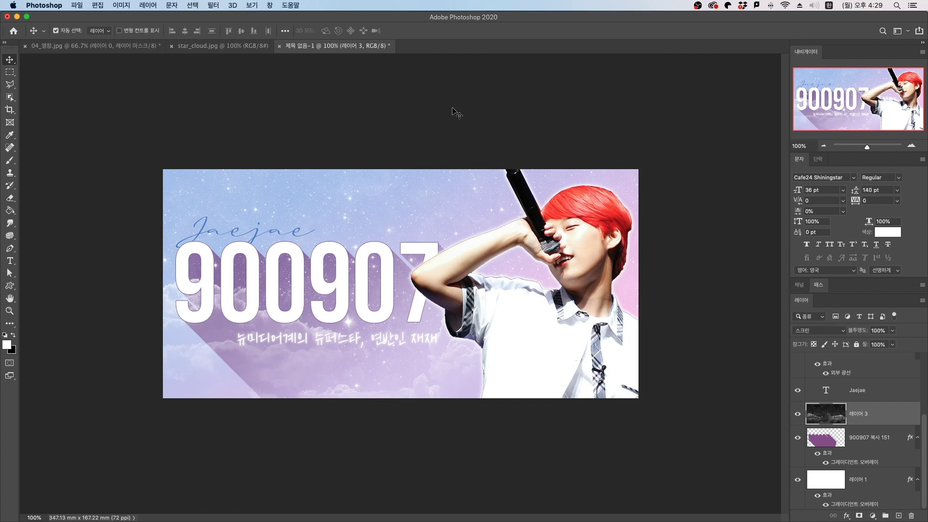
# - Set up a Save for Web export of the banner as a high-quality JPEG at quality 60, and close it without saving
pyautogui.click(77, 6)
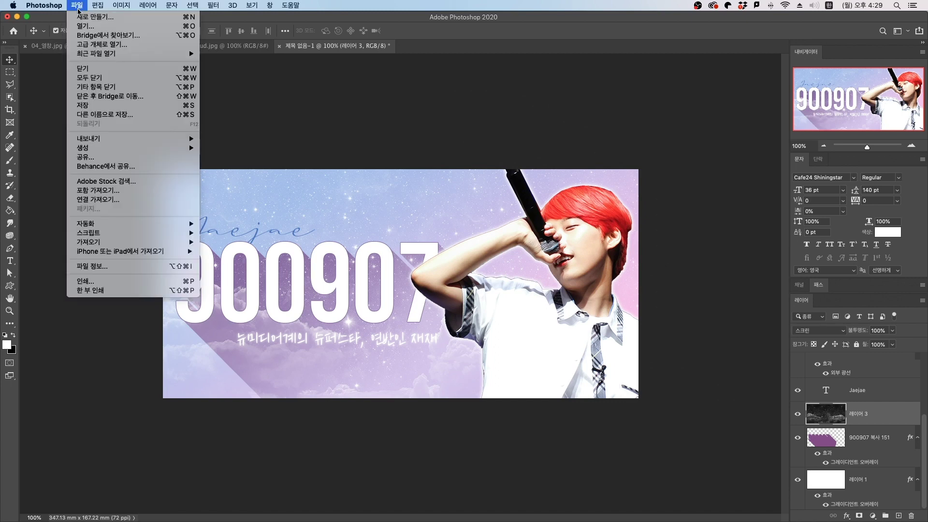
pyautogui.moveTo(151, 139)
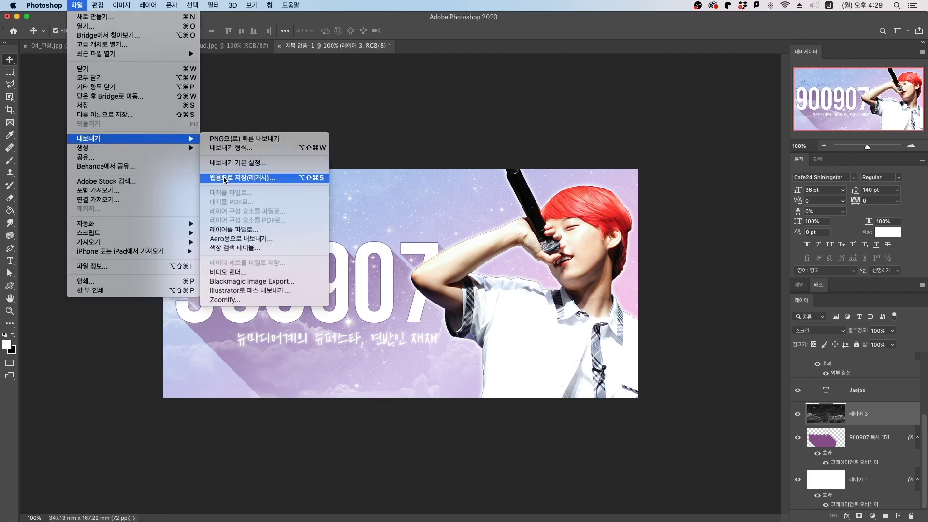
pyautogui.click(239, 180)
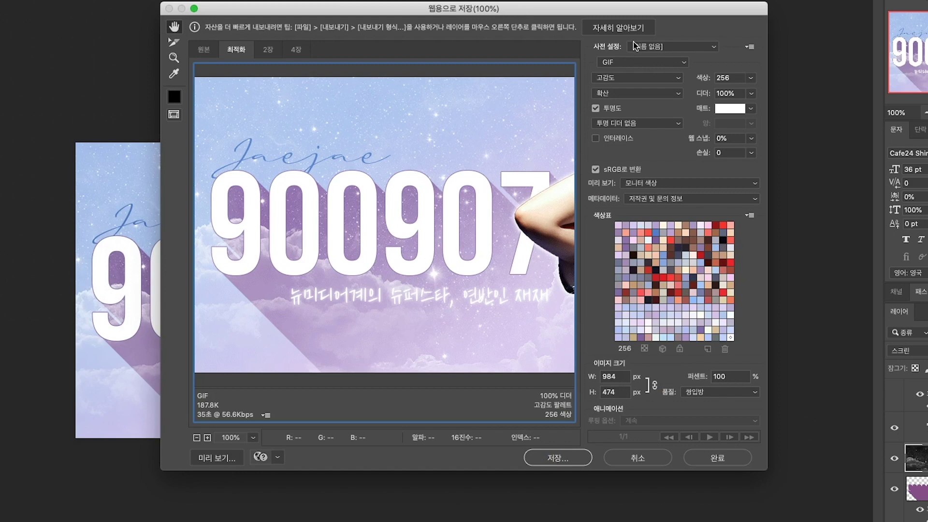
pyautogui.click(632, 63)
pyautogui.click(624, 74)
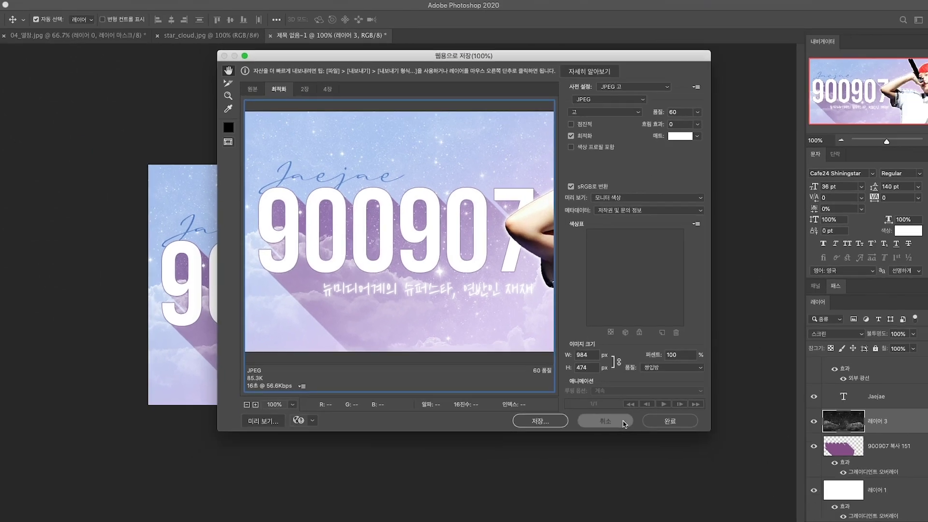
pyautogui.click(645, 458)
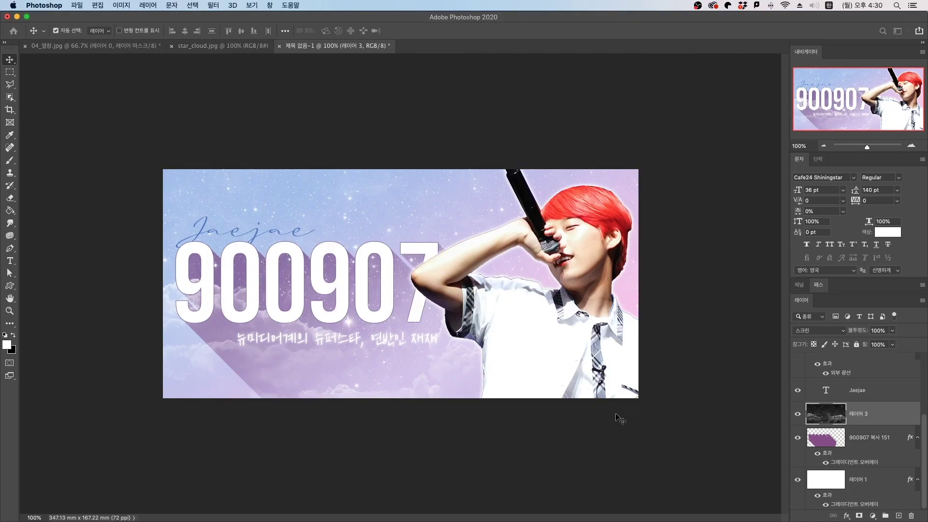